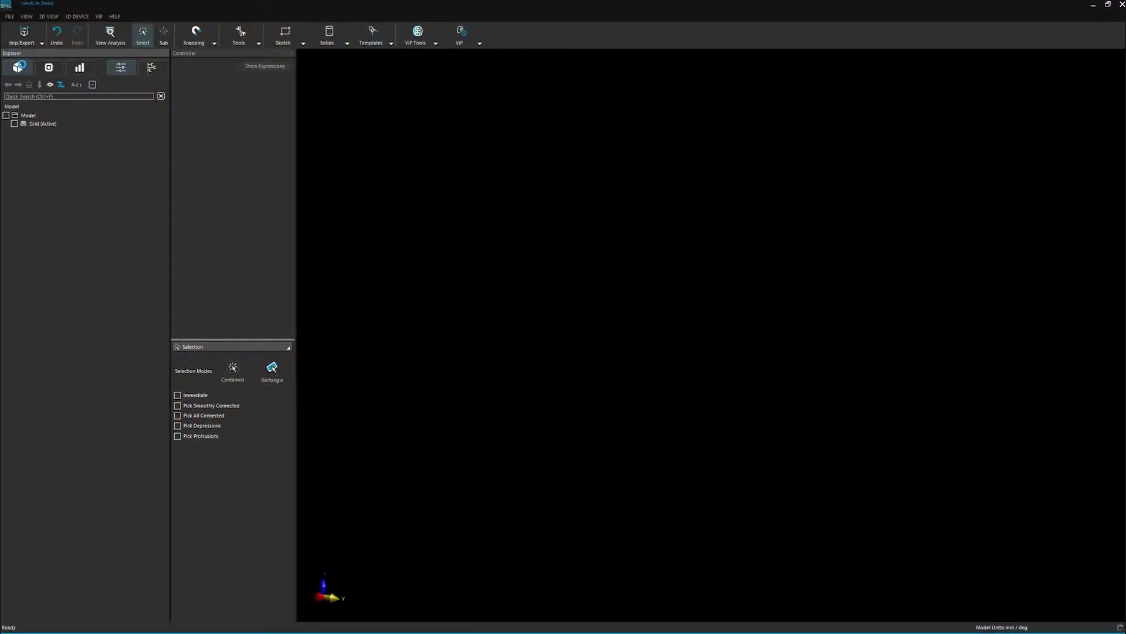
Import the T1 MRI head scan file, accepting the import options.
{"action": "left_click", "coordinate": [608, 292]}
{"action": "left_click", "coordinate": [862, 620]}
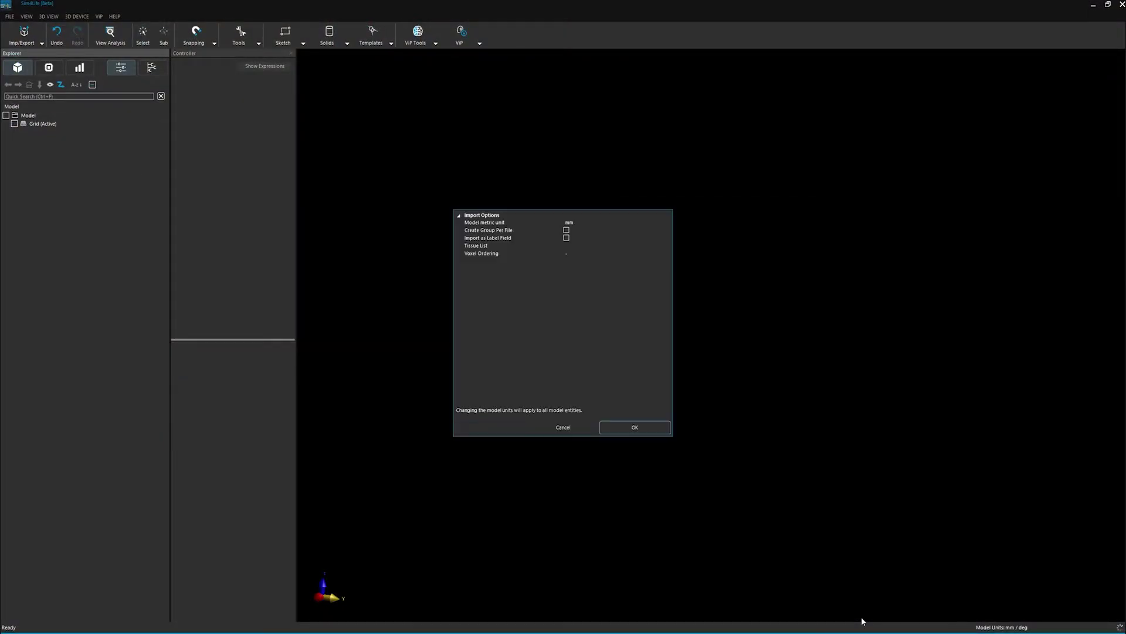
{"action": "left_click", "coordinate": [633, 429]}
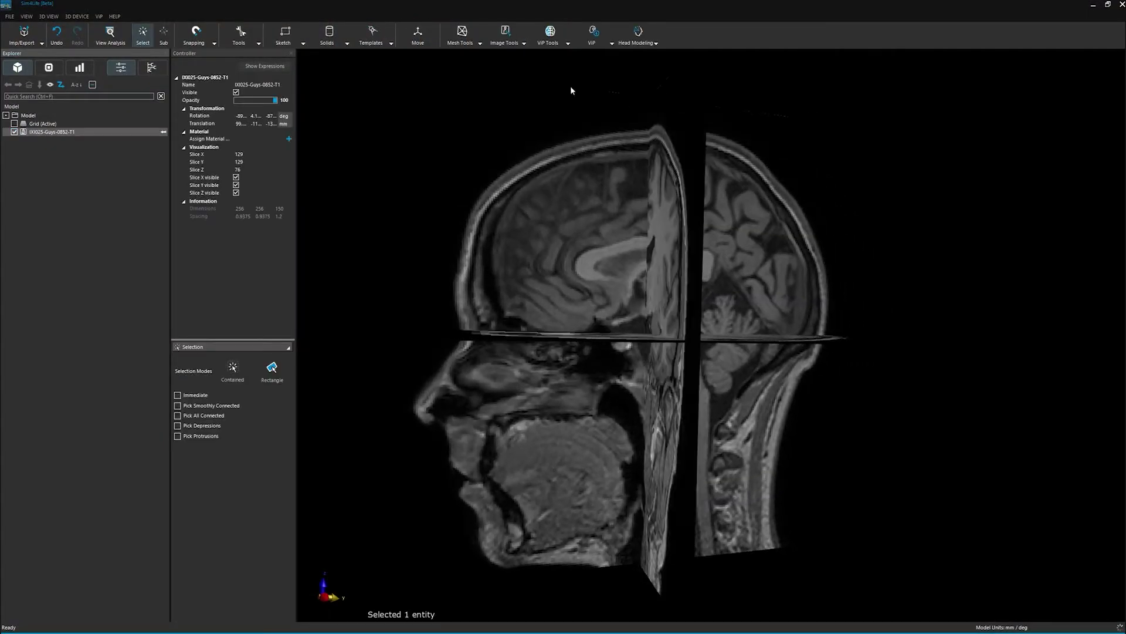
Run Head Modeling Auto-Label on the loaded T1 scan.
{"action": "left_click", "coordinate": [637, 35]}
{"action": "left_click", "coordinate": [637, 59]}
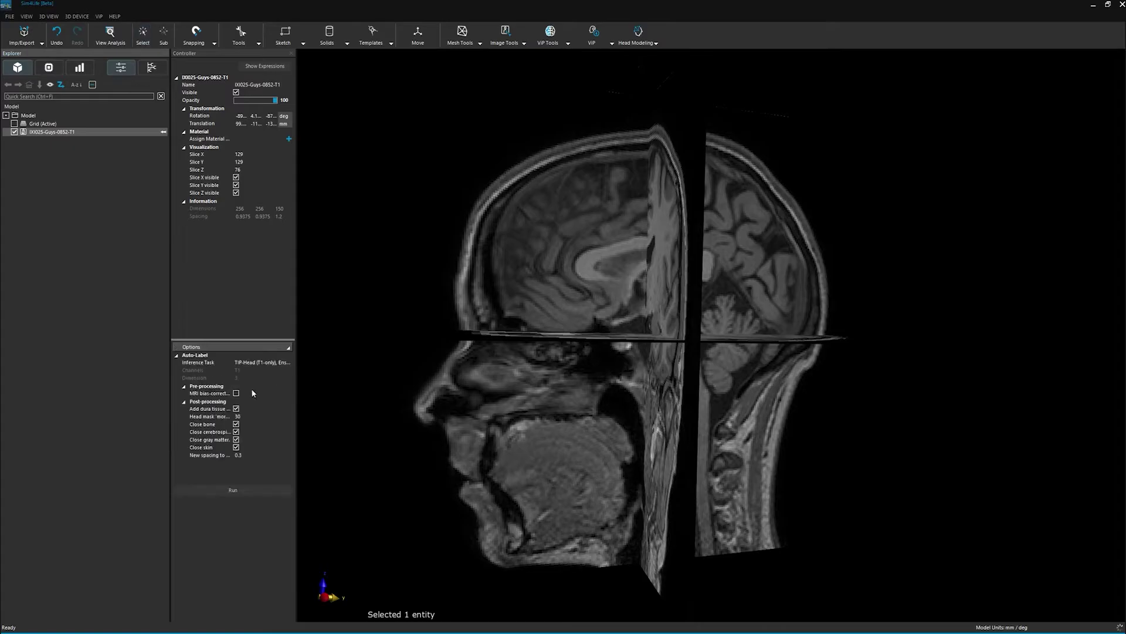
{"action": "left_click", "coordinate": [238, 392]}
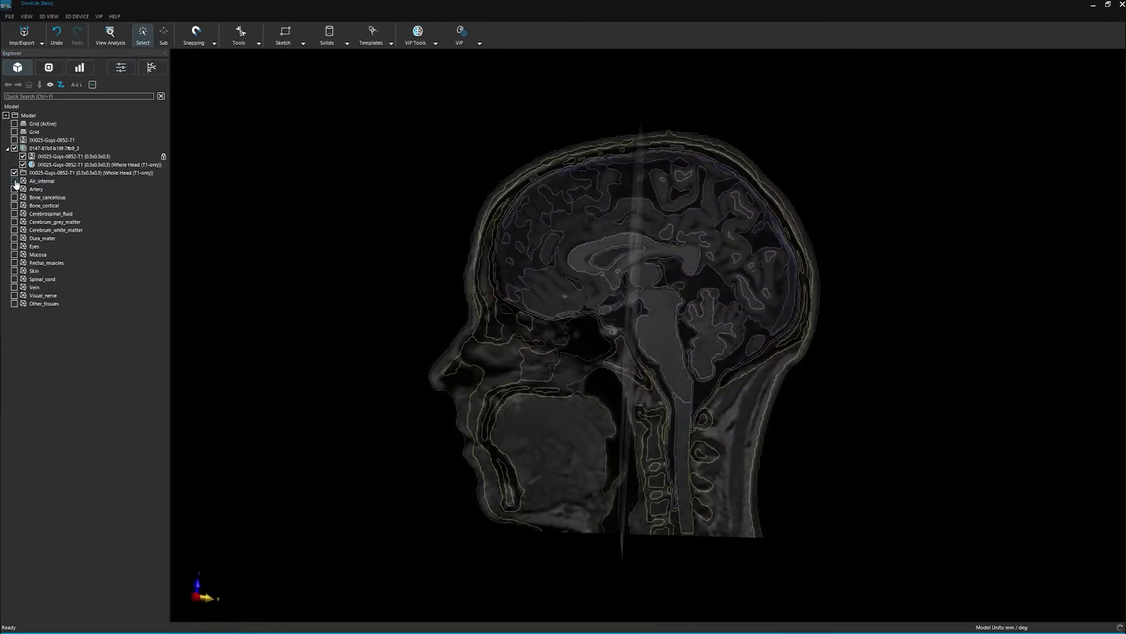
Show Air_internal and Artery, and briefly reveal bones, cerebrospinal fluid and grey matter.
{"action": "left_click", "coordinate": [15, 180]}
{"action": "left_click", "coordinate": [14, 189]}
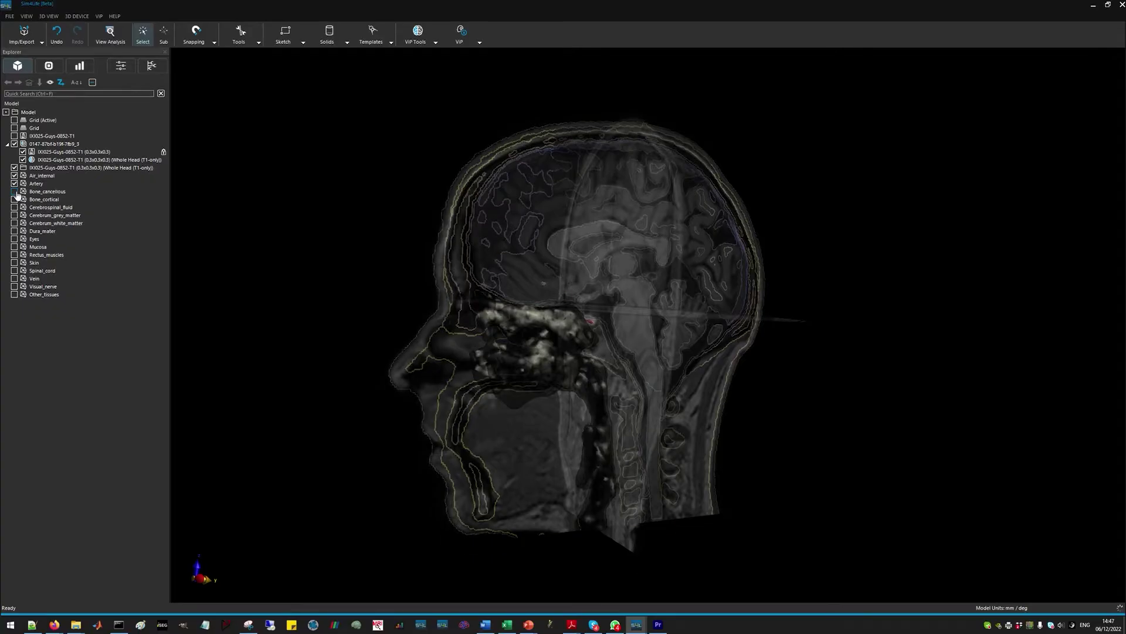
{"action": "left_click", "coordinate": [14, 206]}
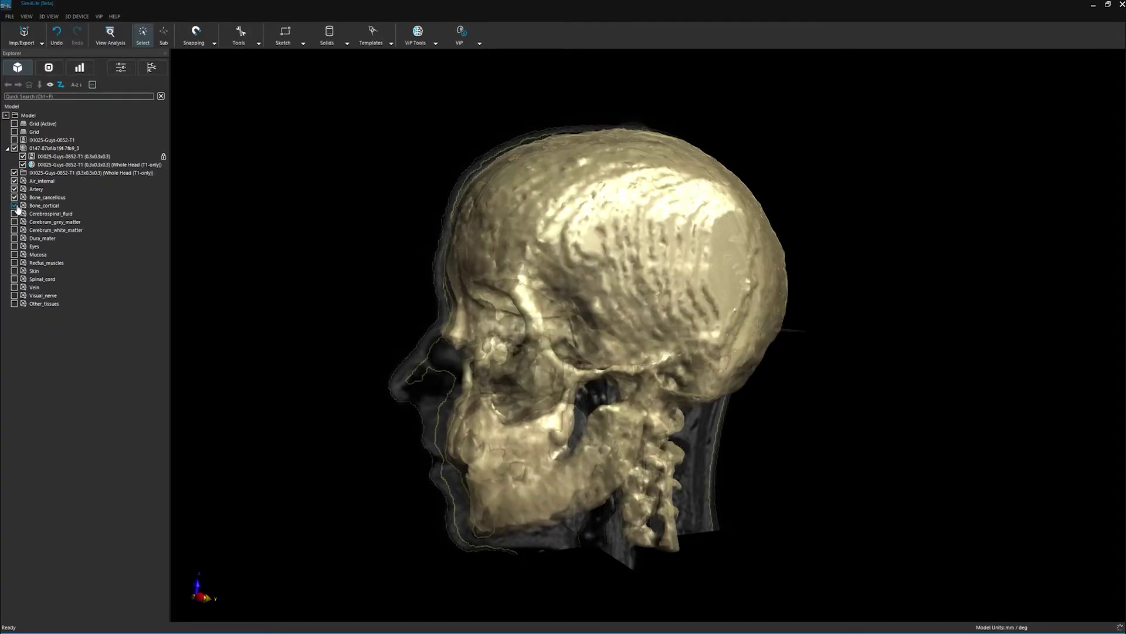
{"action": "left_click", "coordinate": [14, 213]}
{"action": "left_click", "coordinate": [14, 189]}
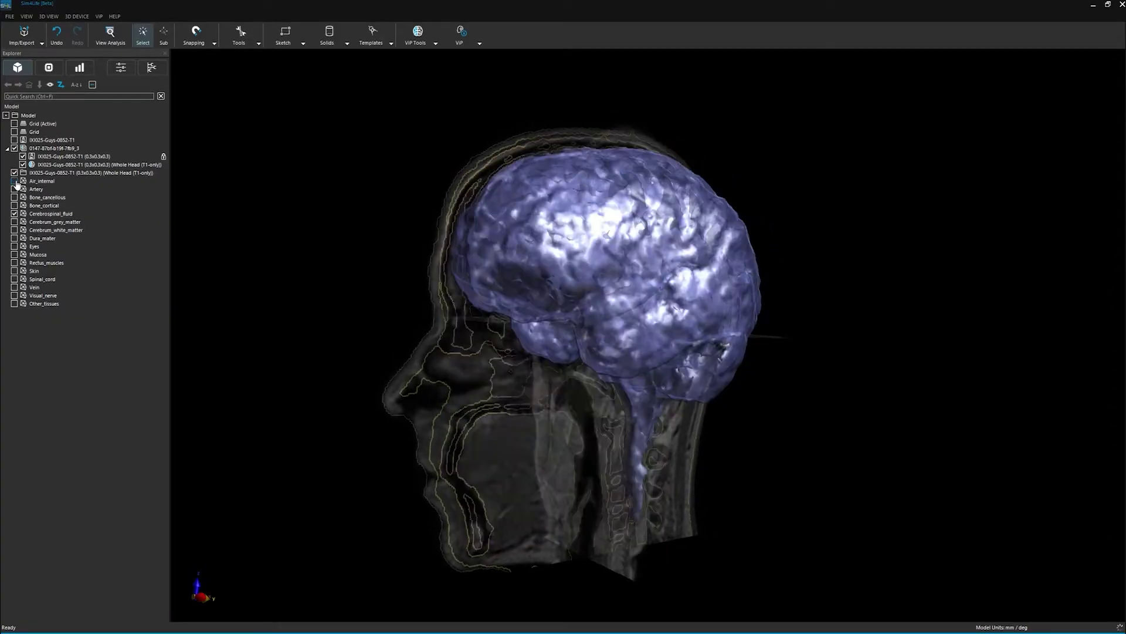
{"action": "left_click", "coordinate": [14, 222]}
{"action": "left_click", "coordinate": [15, 213]}
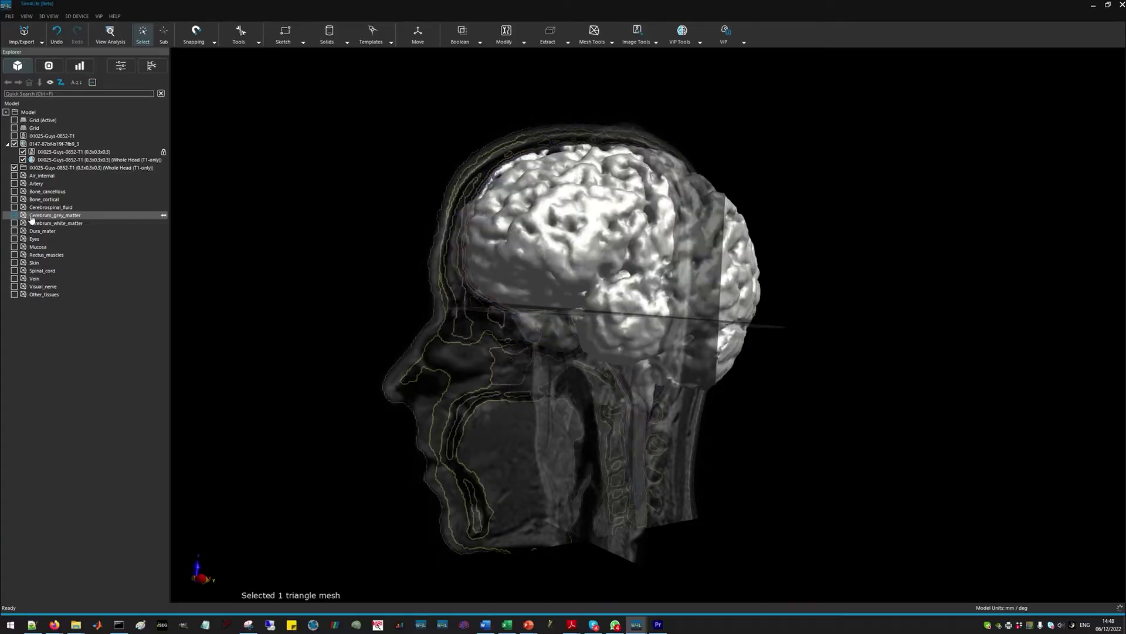
{"action": "left_click", "coordinate": [15, 222]}
Show white matter, dura mater, eyes, mucosa, skin, spinal cord, vein and visual nerve.
{"action": "left_click", "coordinate": [15, 216]}
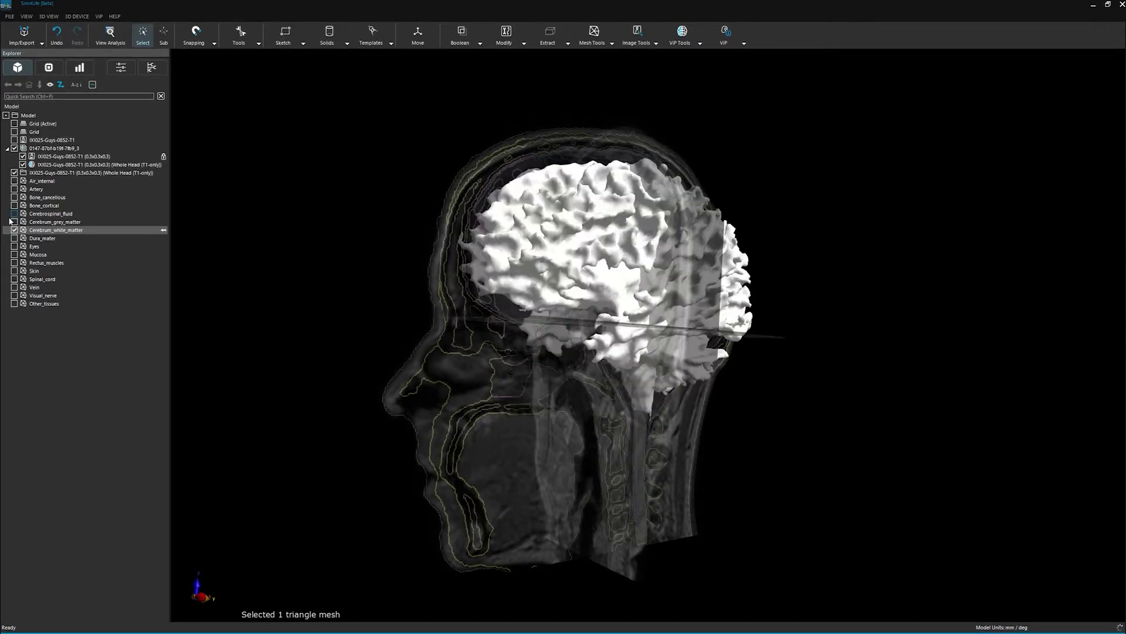
{"action": "left_click", "coordinate": [14, 238]}
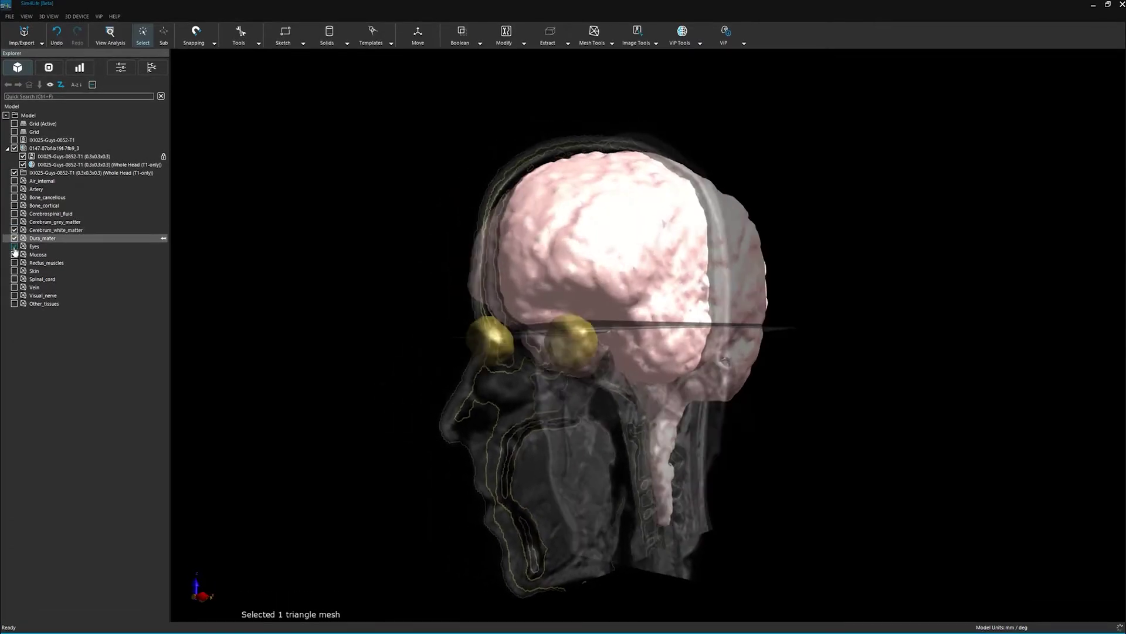
{"action": "left_click", "coordinate": [15, 255]}
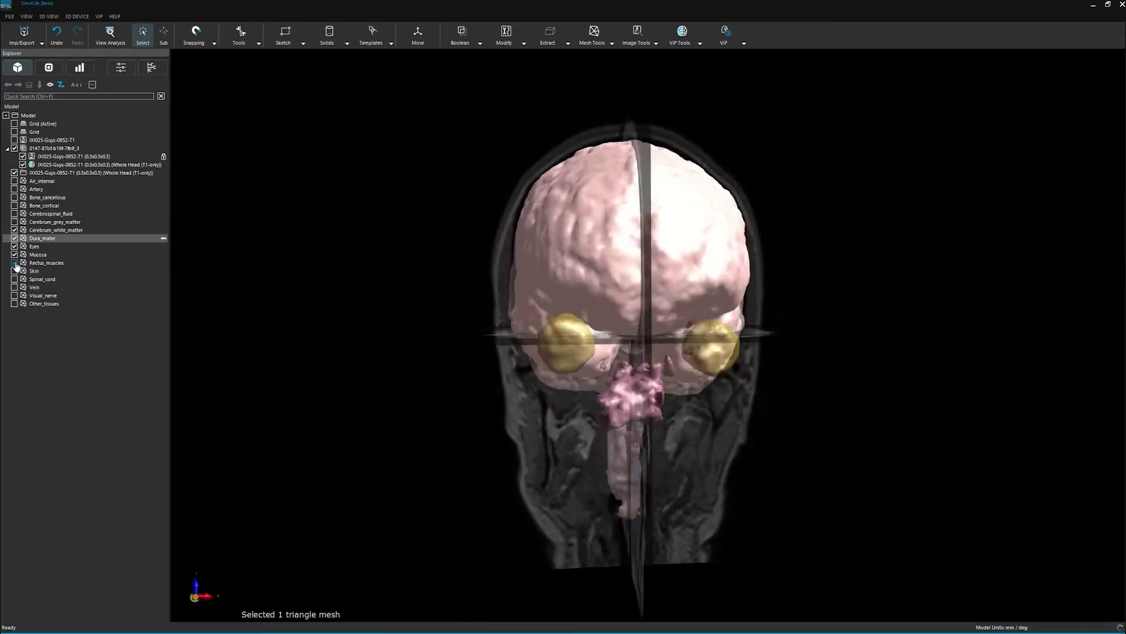
{"action": "left_click", "coordinate": [14, 270]}
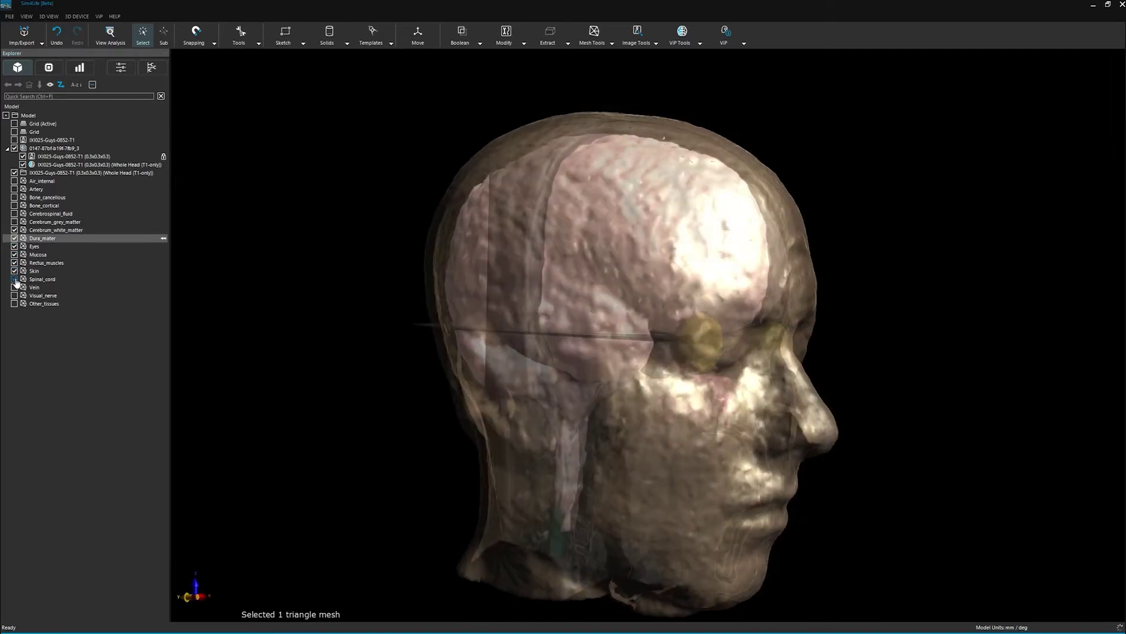
{"action": "left_click", "coordinate": [15, 279]}
{"action": "left_click", "coordinate": [15, 295]}
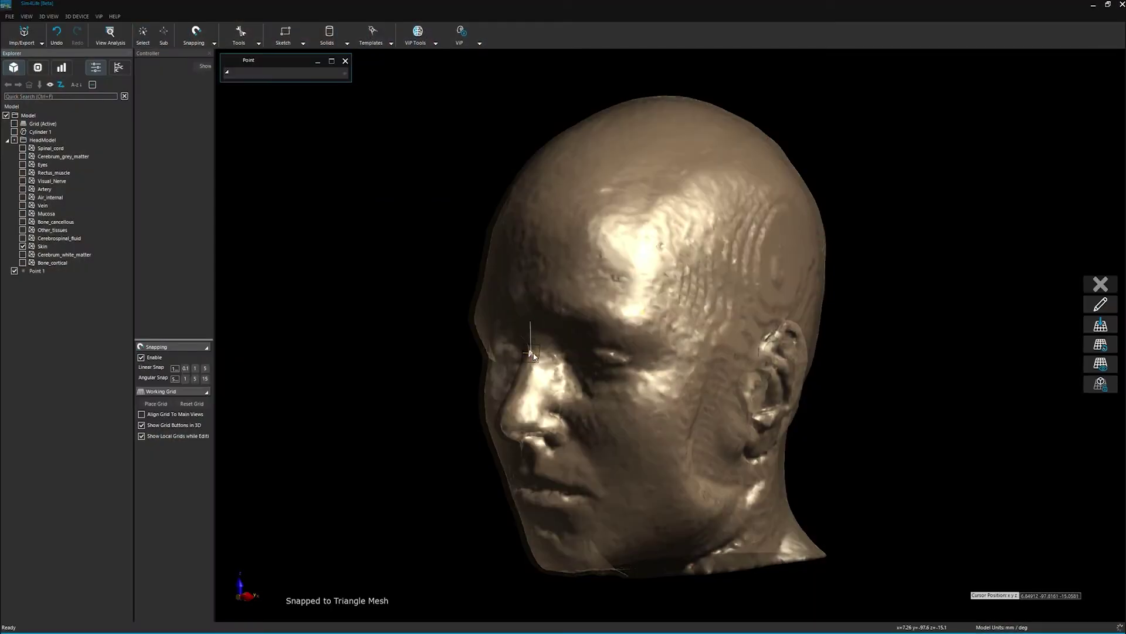
Place landmark points on the skin at the face, ear and back of the head, discarding the extra point.
{"action": "left_click", "coordinate": [532, 349]}
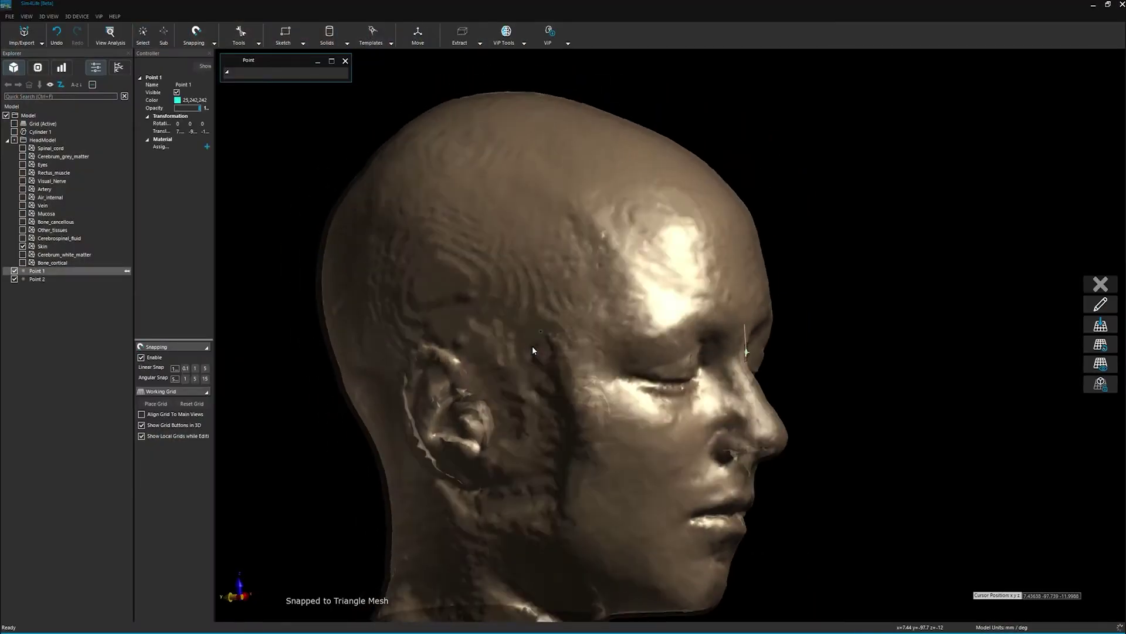
{"action": "left_click", "coordinate": [532, 404]}
{"action": "mouse_move", "coordinate": [535, 398]}
{"action": "middle_mouse_down"}
{"action": "mouse_move", "coordinate": [790, 368]}
{"action": "mouse_move", "coordinate": [675, 388]}
{"action": "middle_mouse_up"}
{"action": "left_click", "coordinate": [790, 365]}
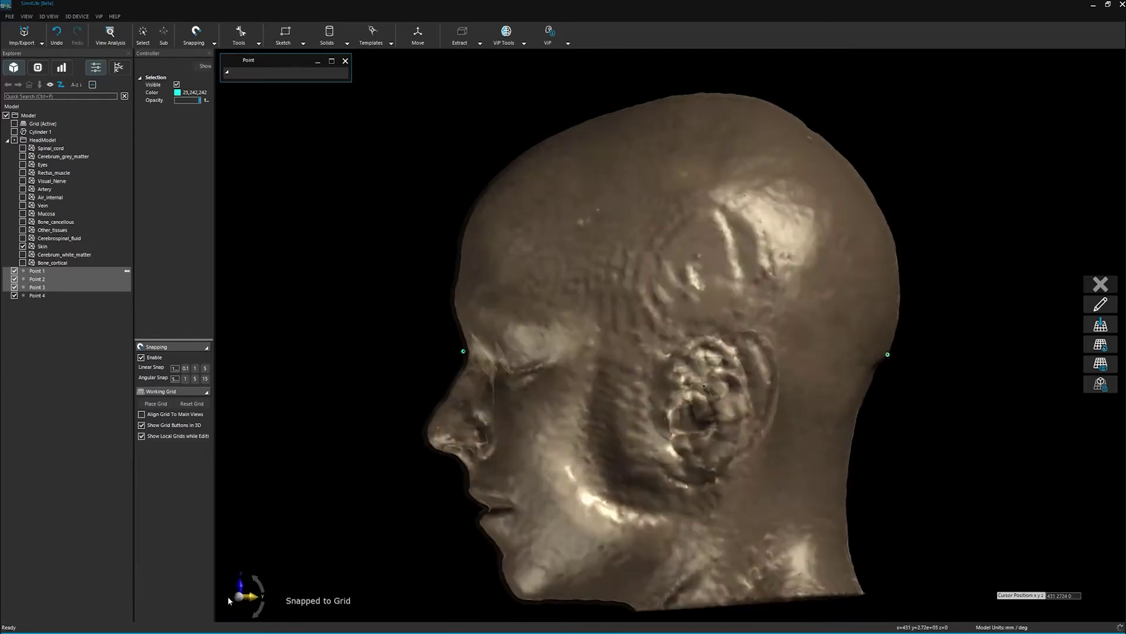
{"action": "left_click", "coordinate": [674, 385]}
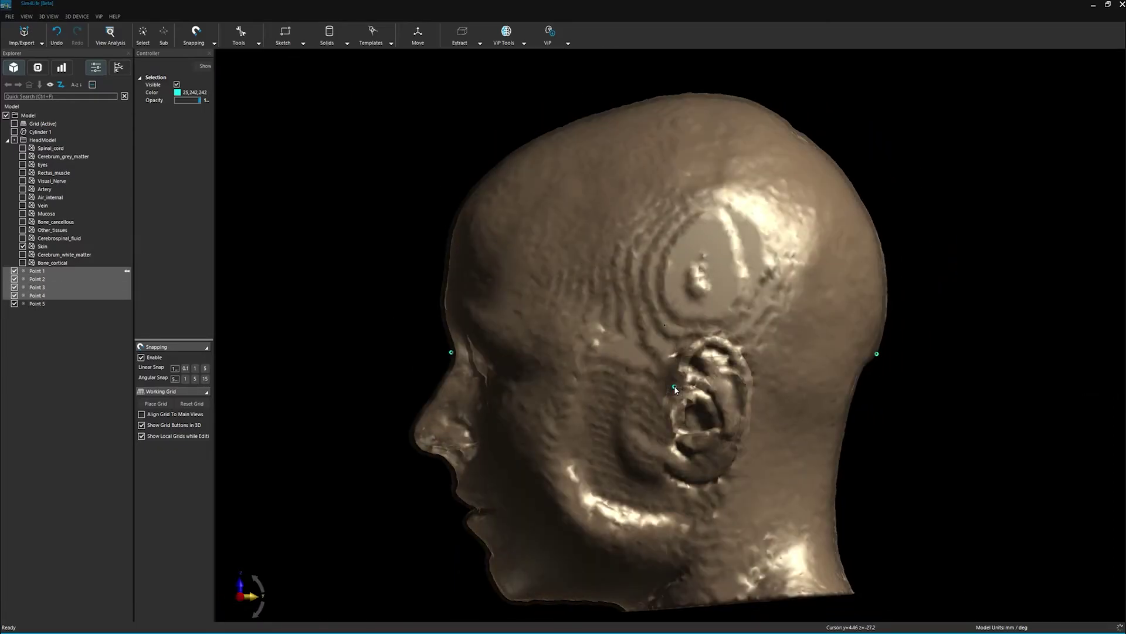
{"action": "key", "text": "Escape"}
{"action": "key", "text": "Escape"}
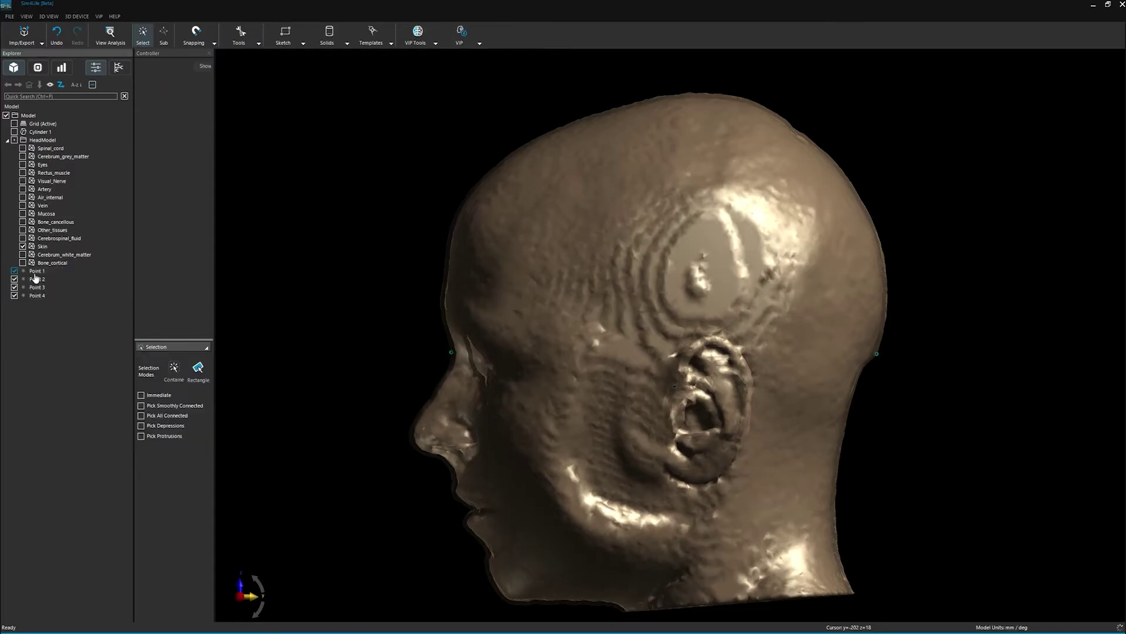
Generate the 10-10 System from the landmarks with Geodesic Transversal Lines.
{"action": "left_click", "coordinate": [37, 270]}
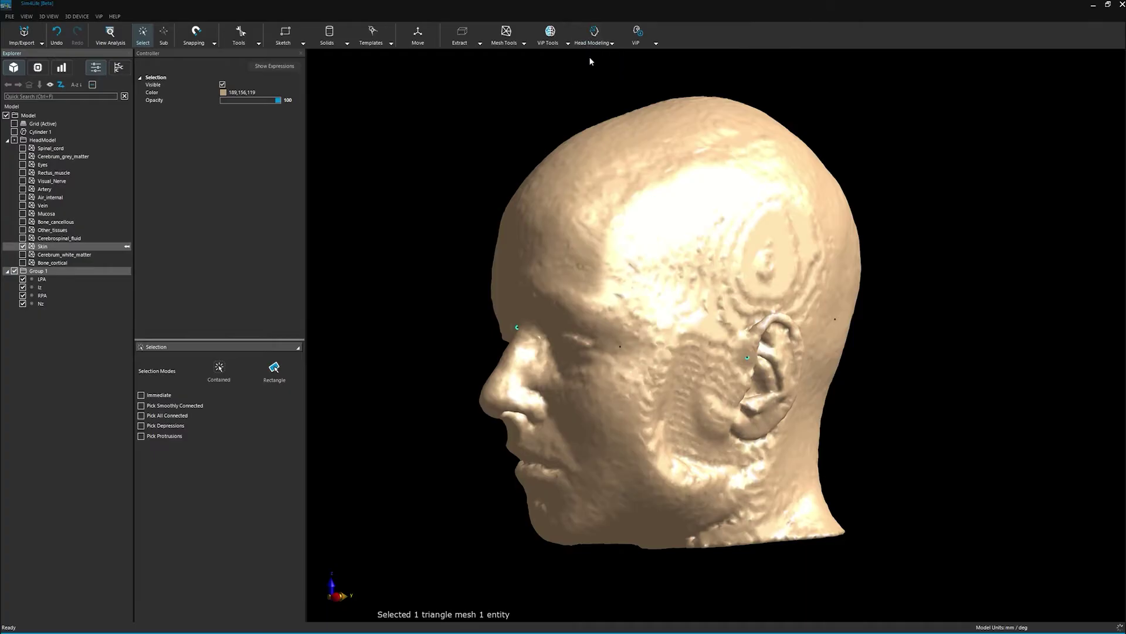
{"action": "left_click", "coordinate": [223, 370]}
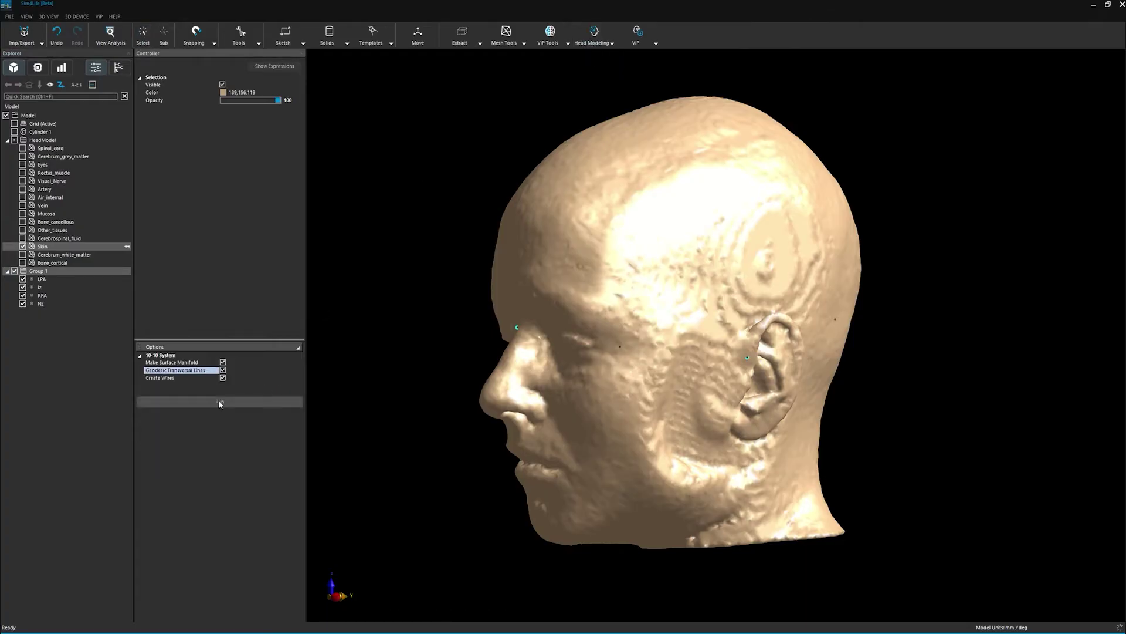
{"action": "left_click", "coordinate": [220, 402]}
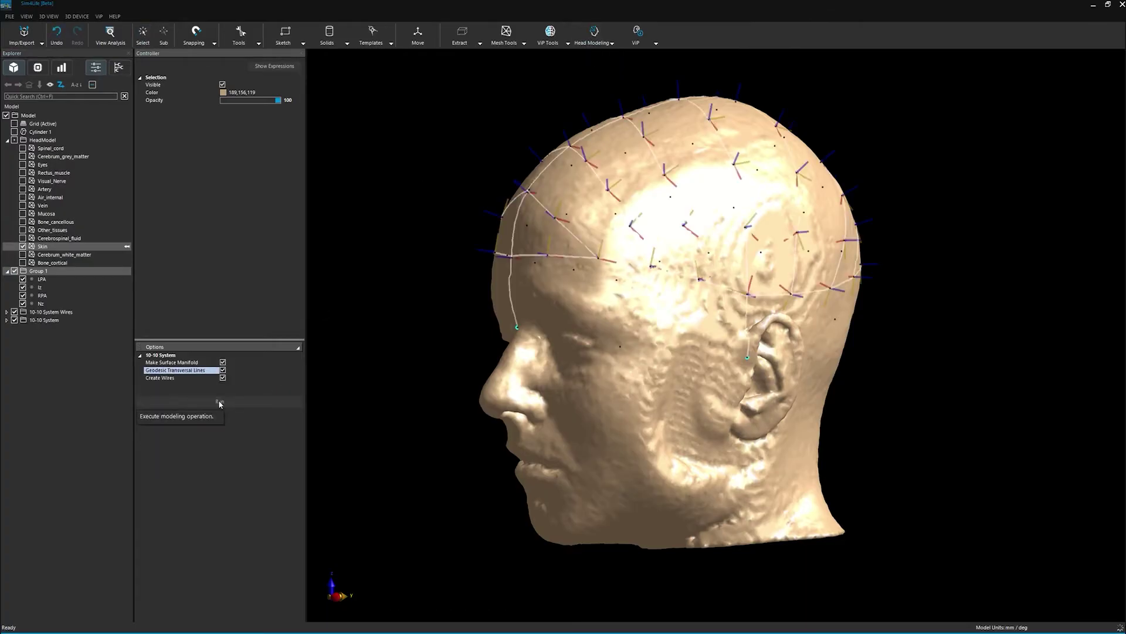
Place Cylinder 1 electrodes at the 10-10 System positions.
{"action": "left_click", "coordinate": [40, 320]}
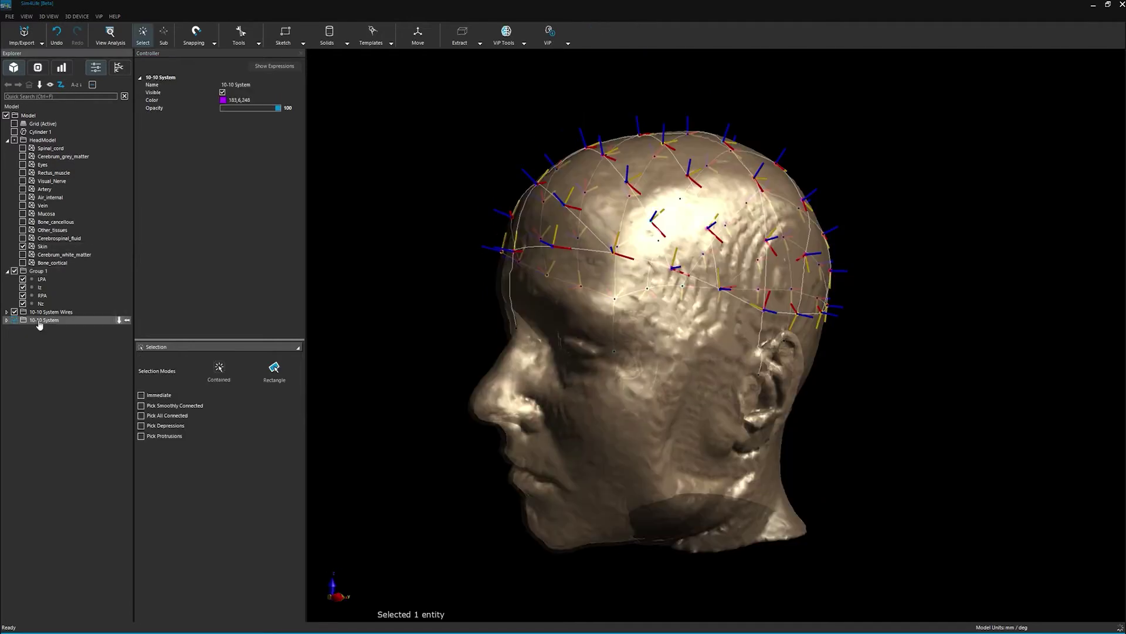
{"action": "left_click", "coordinate": [40, 132]}
{"action": "left_click", "coordinate": [595, 33]}
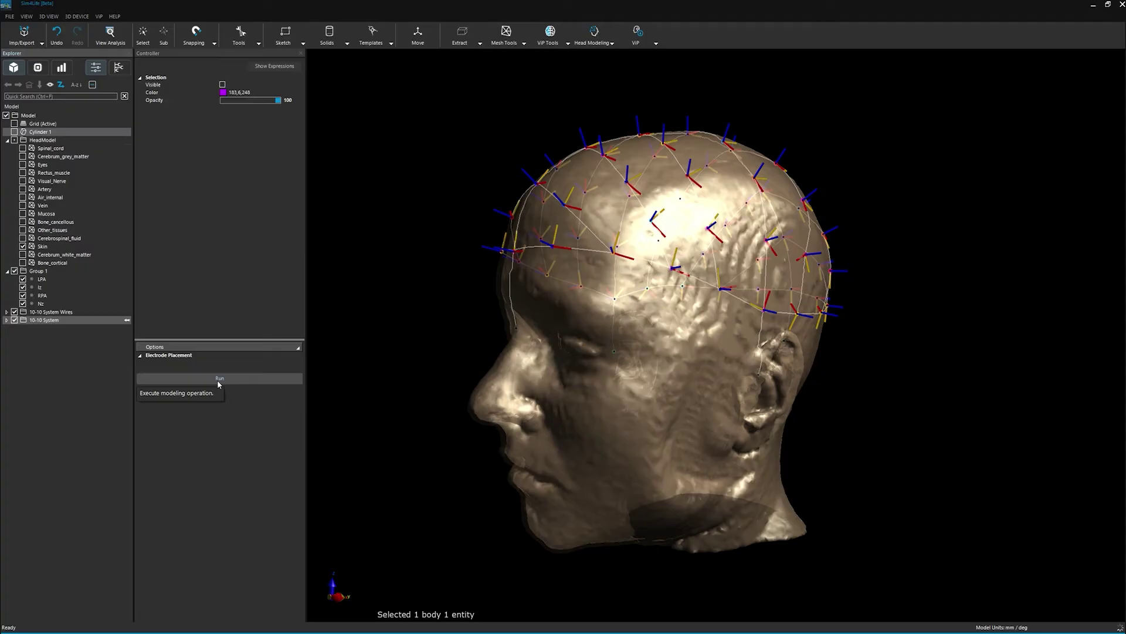
{"action": "left_click", "coordinate": [218, 380]}
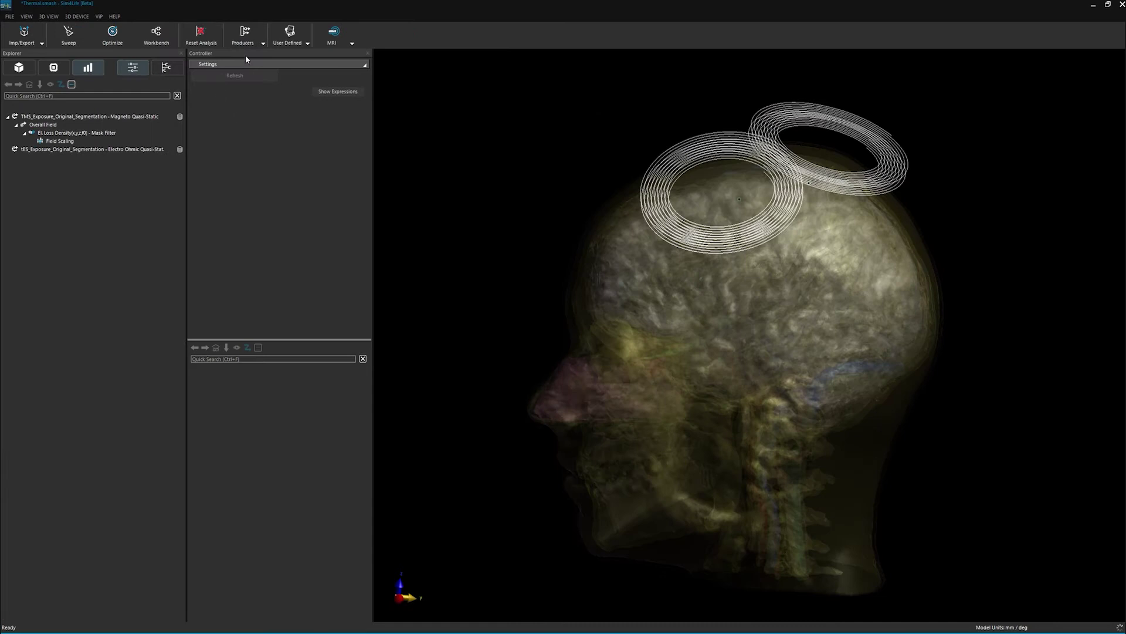
Add a Modulation Producer and plot its default modulation signal.
{"action": "left_click", "coordinate": [244, 35]}
{"action": "left_click", "coordinate": [246, 71]}
{"action": "left_click", "coordinate": [362, 118]}
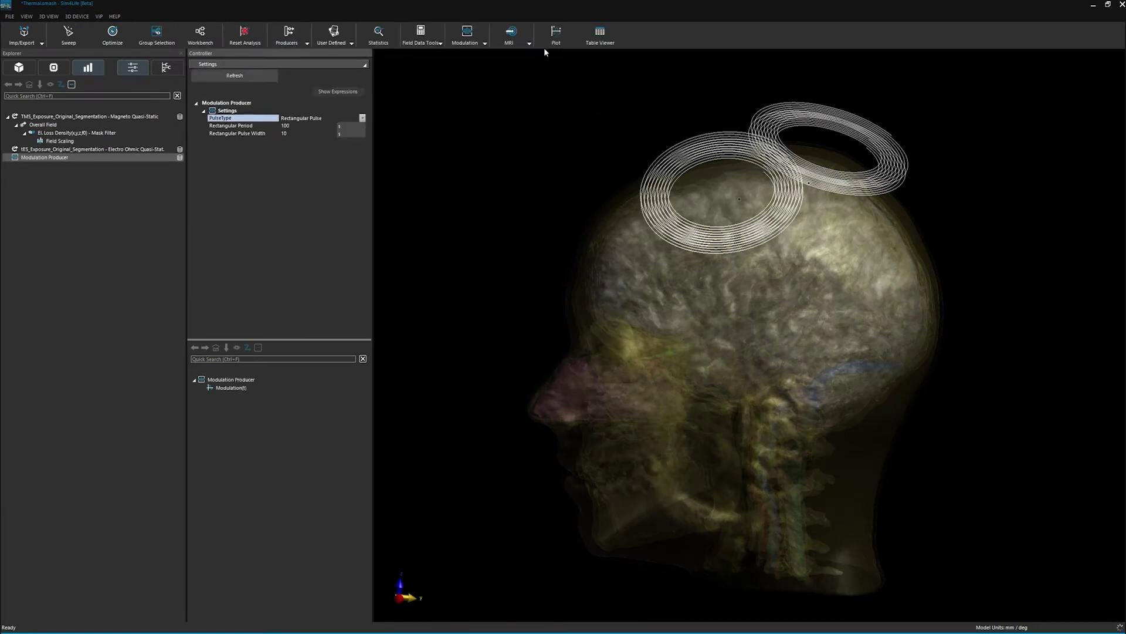
{"action": "left_click", "coordinate": [554, 37]}
{"action": "left_click", "coordinate": [754, 217]}
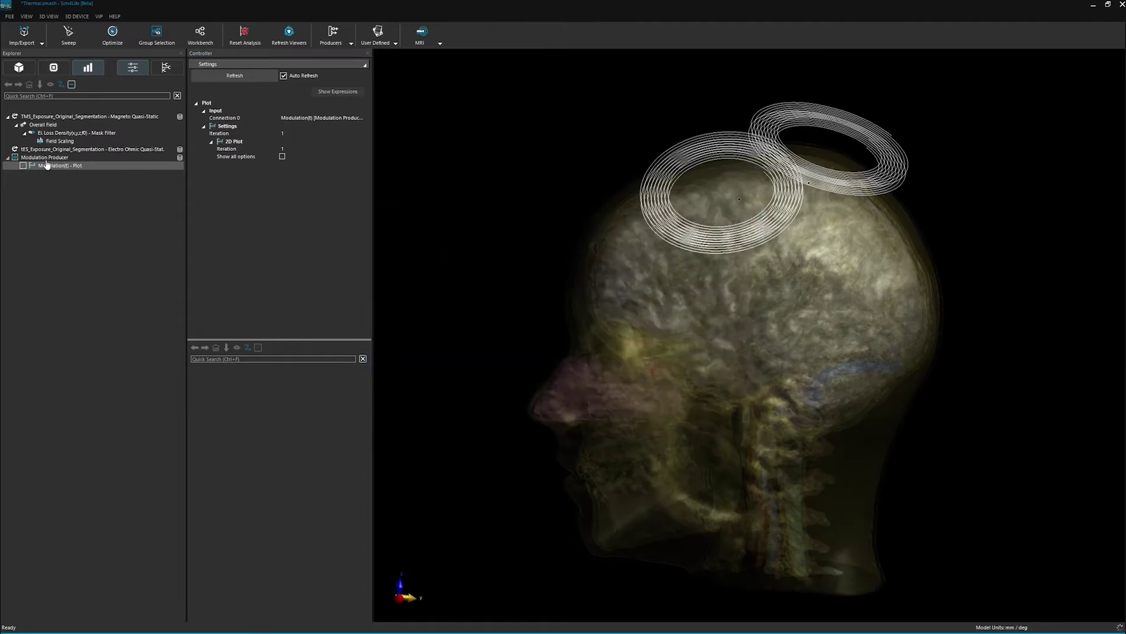
Switch the Modulation Producer's PulseType to Sinc Pulse and plot it.
{"action": "left_click", "coordinate": [44, 159]}
{"action": "left_click", "coordinate": [362, 118]}
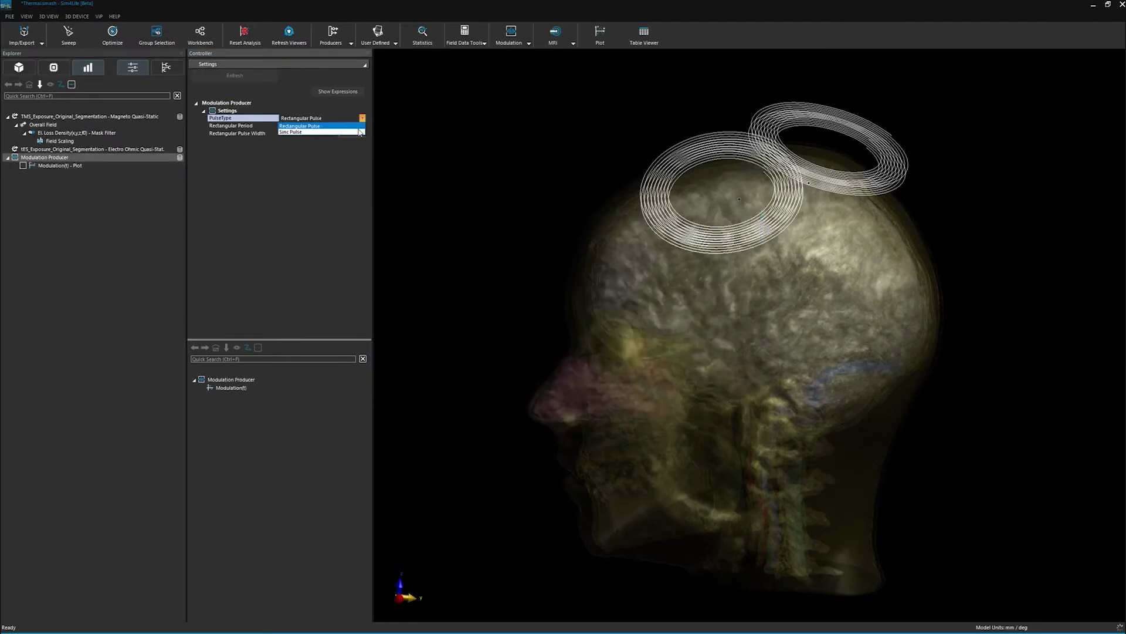
{"action": "left_click", "coordinate": [599, 32]}
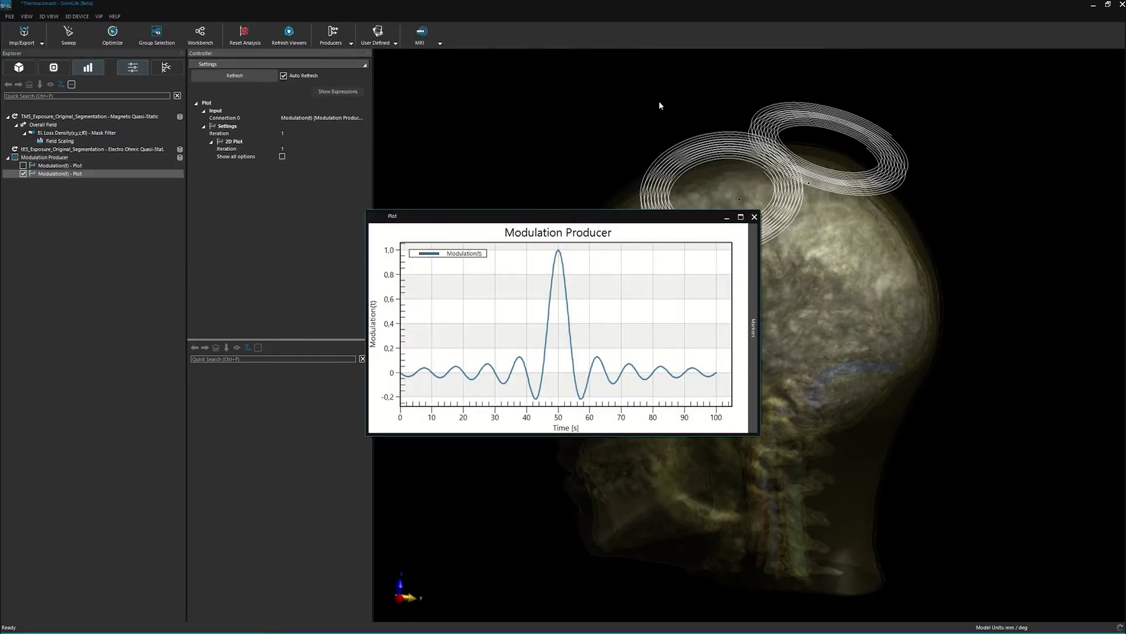
{"action": "left_click", "coordinate": [754, 218]}
Import the saved Extract Mod. modulation signal from file and plot it.
{"action": "left_click", "coordinate": [25, 71]}
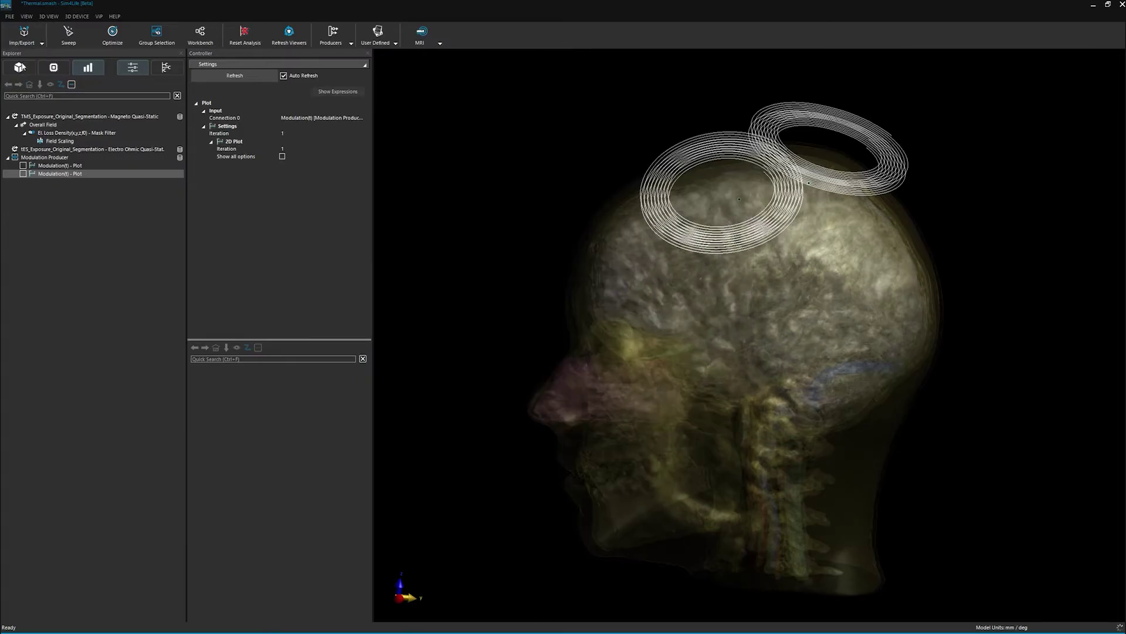
{"action": "left_click", "coordinate": [176, 89]}
{"action": "left_click", "coordinate": [454, 428]}
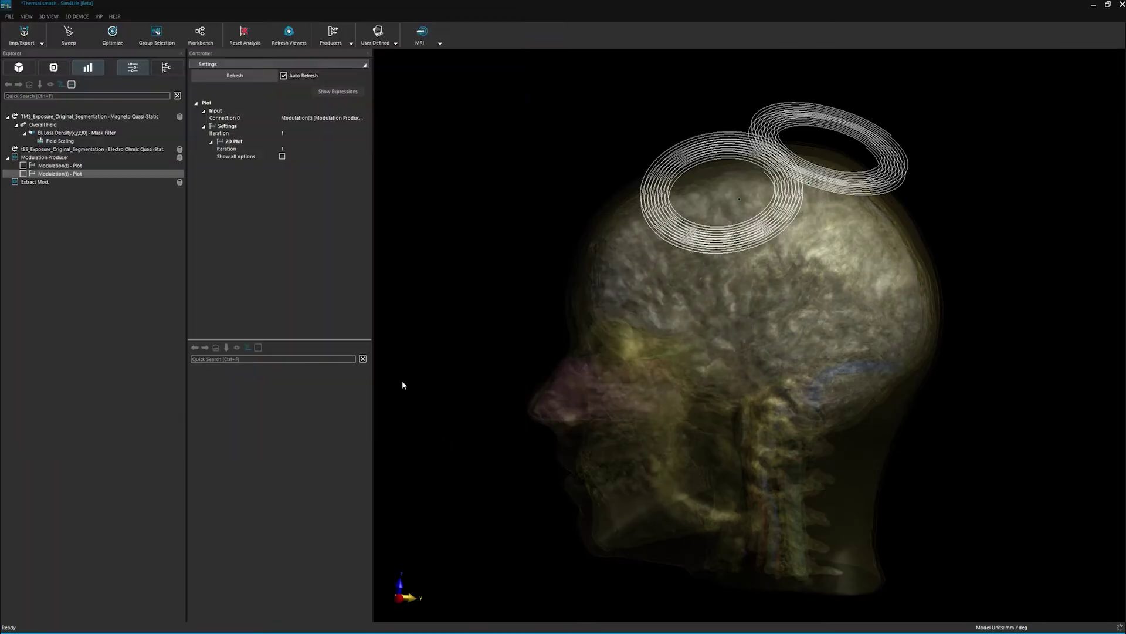
{"action": "left_click", "coordinate": [35, 182]}
{"action": "left_click", "coordinate": [599, 35]}
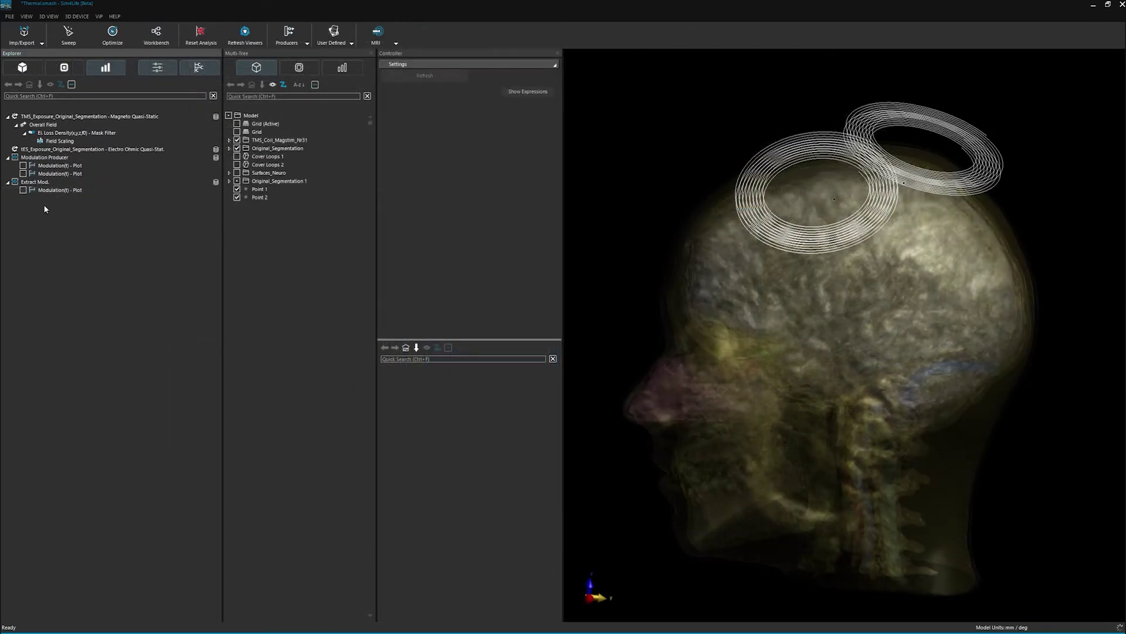
Time-modulate the Field Scaling output with the Extract Mod. signal.
{"action": "left_click", "coordinate": [58, 144]}
{"action": "left_click", "coordinate": [36, 182], "text": "ctrl"}
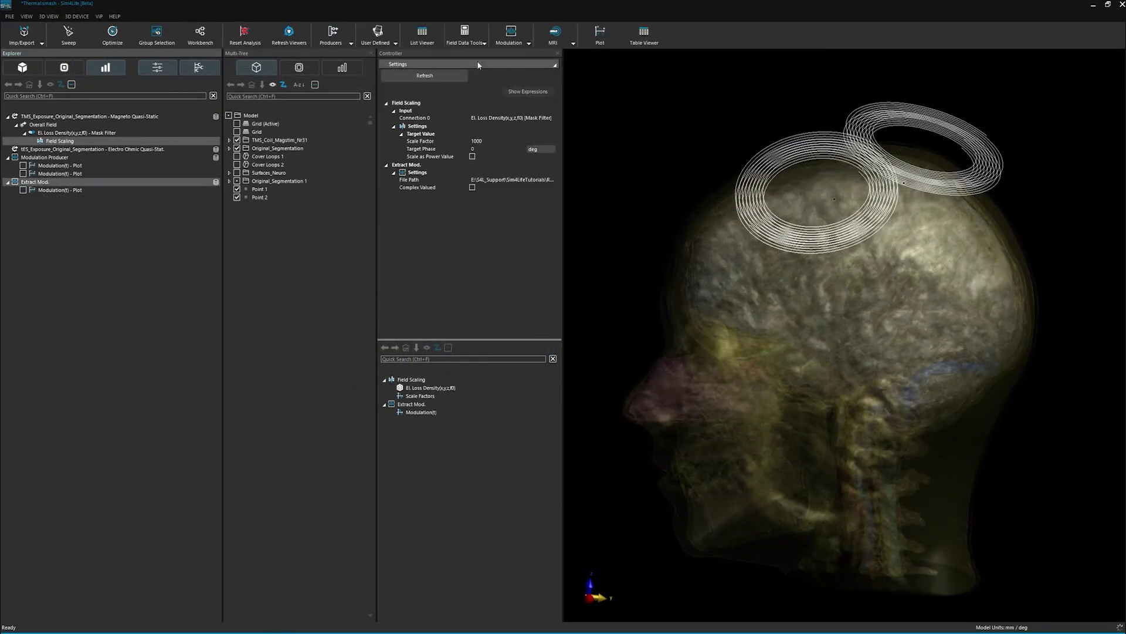
{"action": "left_click", "coordinate": [519, 35]}
{"action": "left_click", "coordinate": [515, 63]}
{"action": "left_click", "coordinate": [64, 67]}
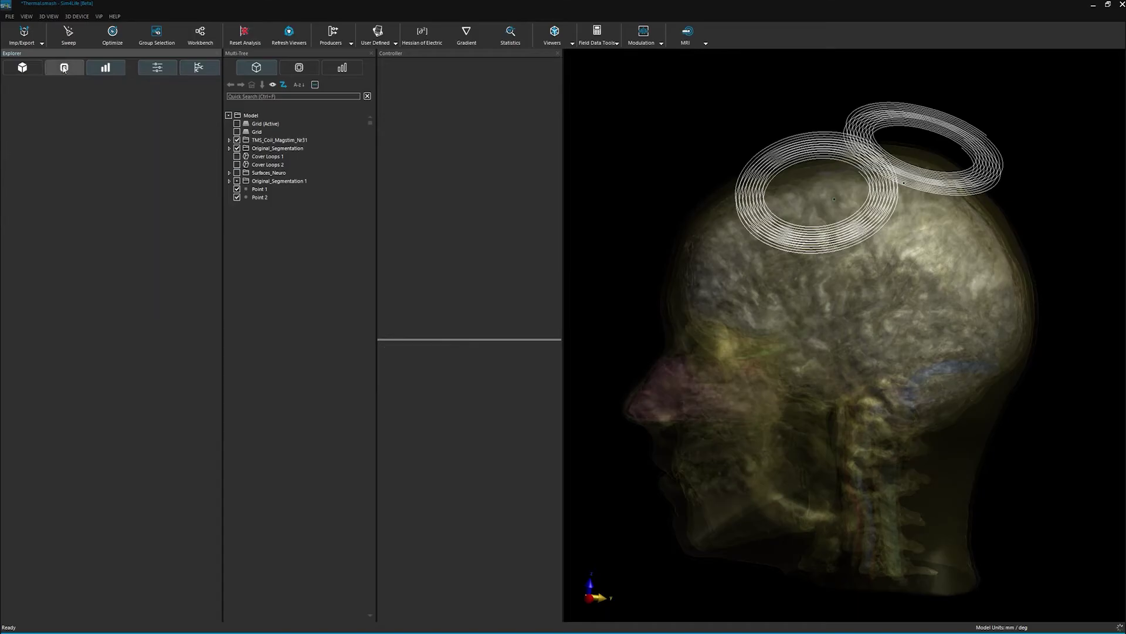
Add a heat source using Modulated Analysis / Cache with the modulated field.
{"action": "left_click", "coordinate": [466, 37]}
{"action": "left_click", "coordinate": [464, 66]}
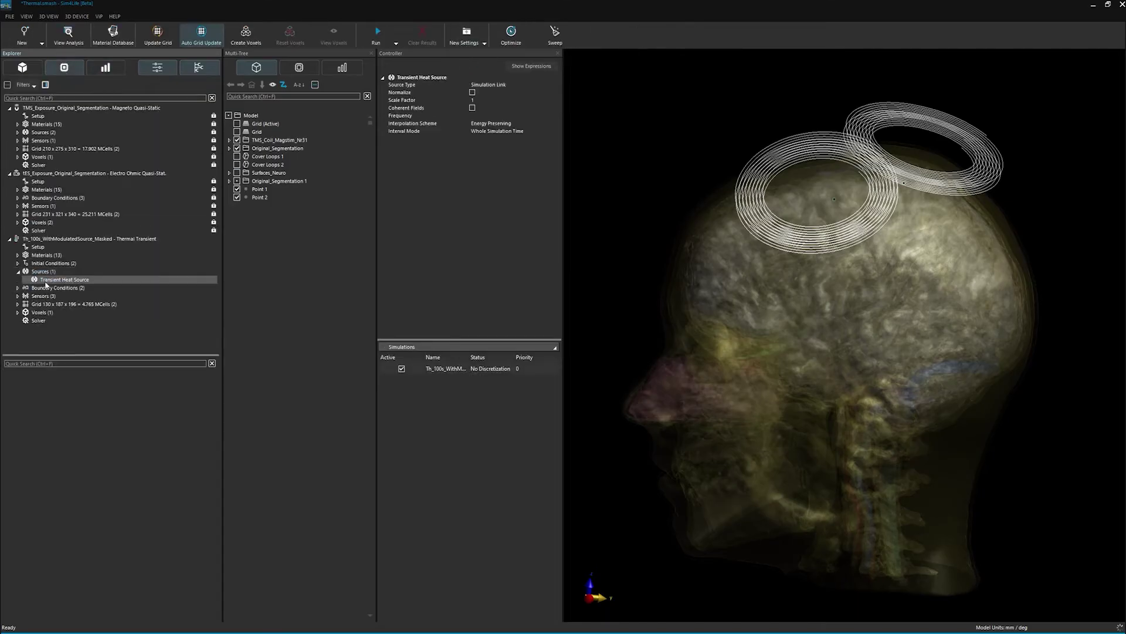
{"action": "left_click", "coordinate": [556, 84]}
{"action": "left_click", "coordinate": [520, 98]}
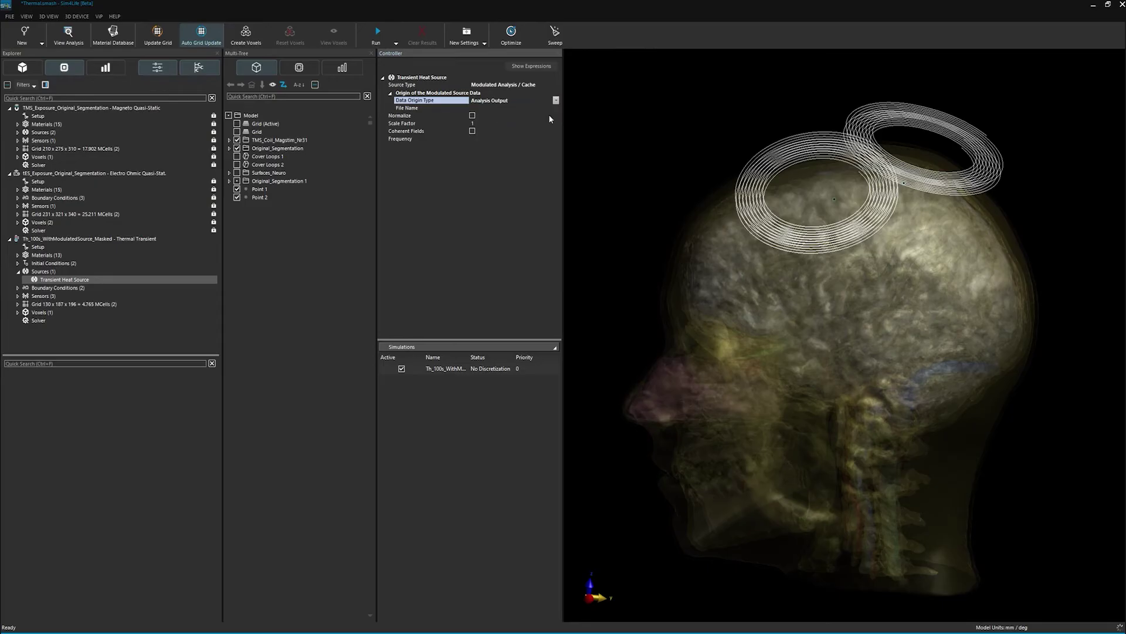
{"action": "left_click", "coordinate": [555, 100]}
{"action": "left_click", "coordinate": [485, 239]}
Set the solver processing unit to GPU and run the thermal simulation.
{"action": "left_click", "coordinate": [39, 320]}
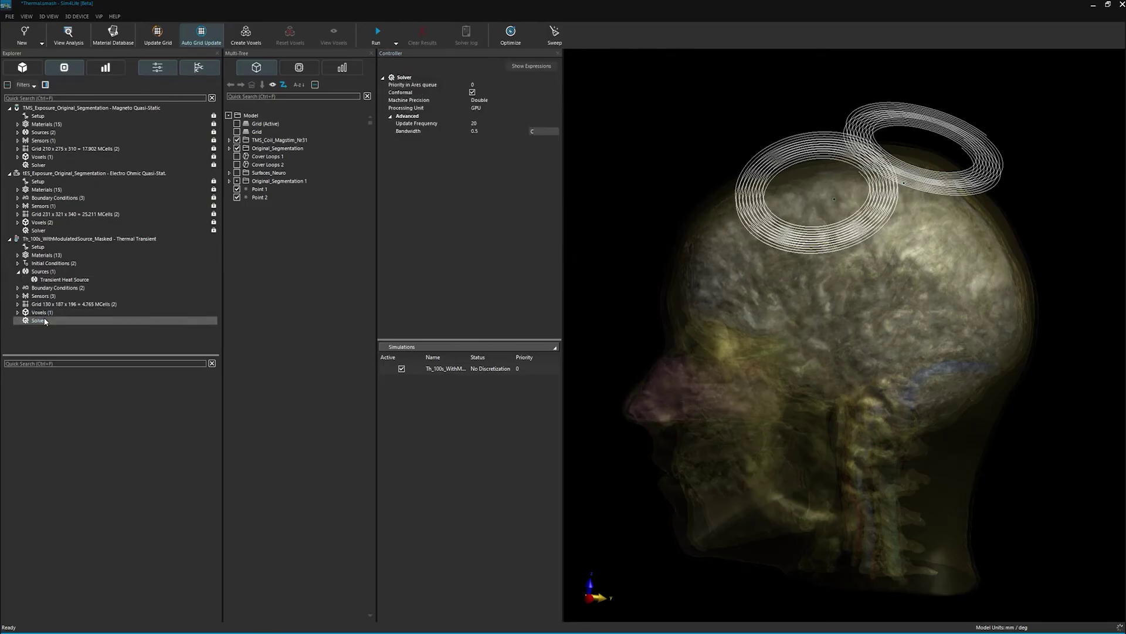
{"action": "left_click", "coordinate": [552, 122]}
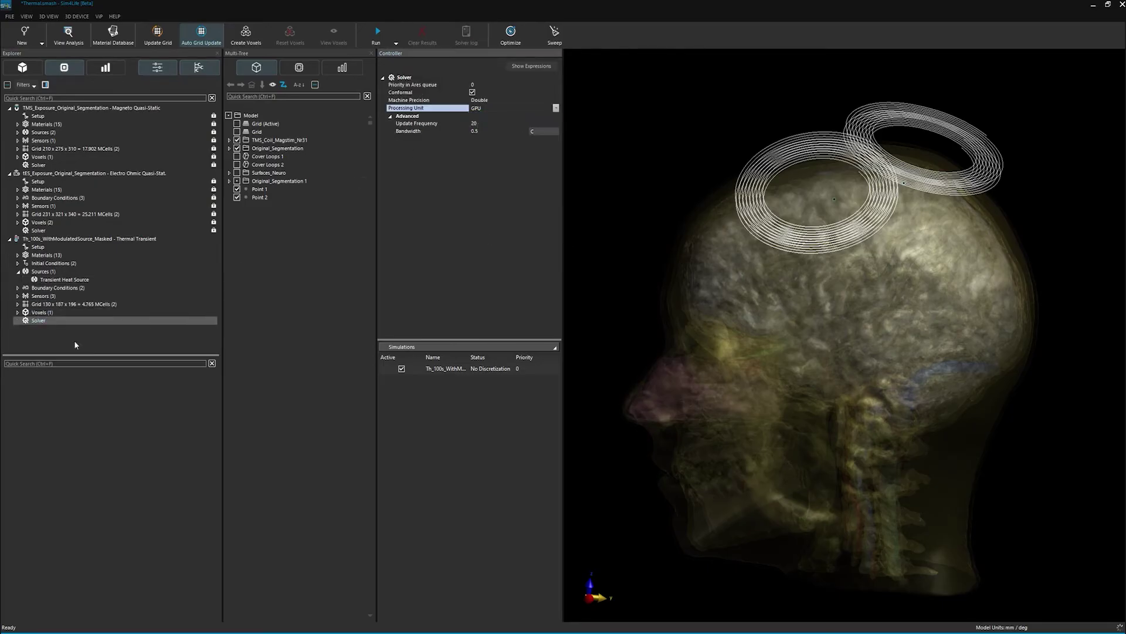
{"action": "left_click", "coordinate": [59, 241]}
{"action": "left_click", "coordinate": [377, 34]}
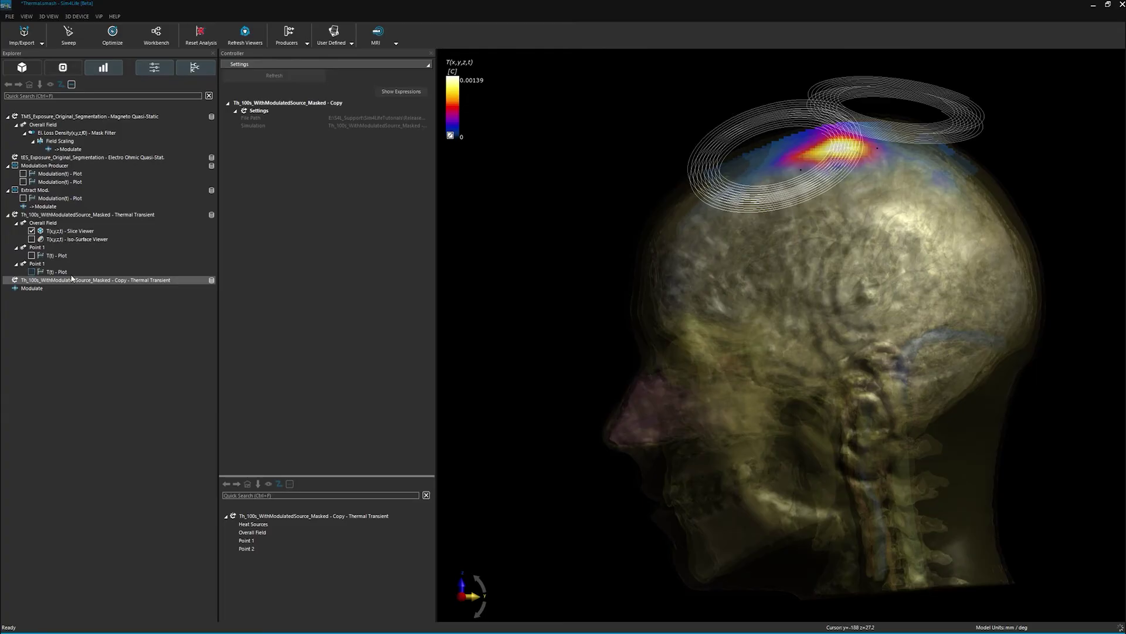
Plot T(t) at Point 1 and the Extract Mod. Modulation(t) side by side.
{"action": "double_click", "coordinate": [245, 541]}
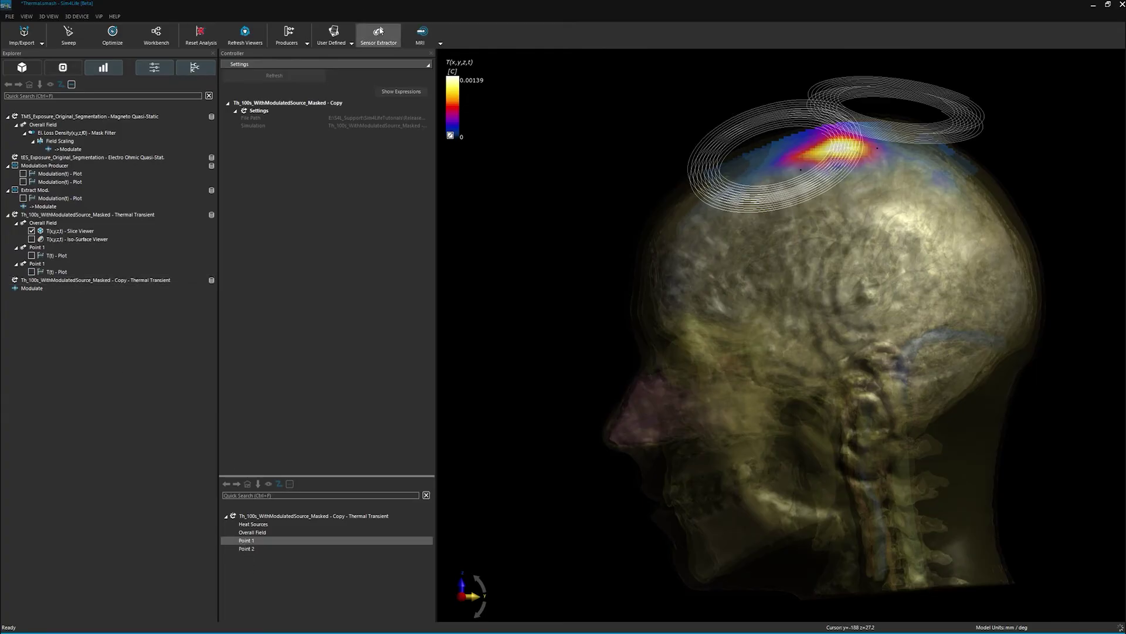
{"action": "left_click", "coordinate": [599, 36]}
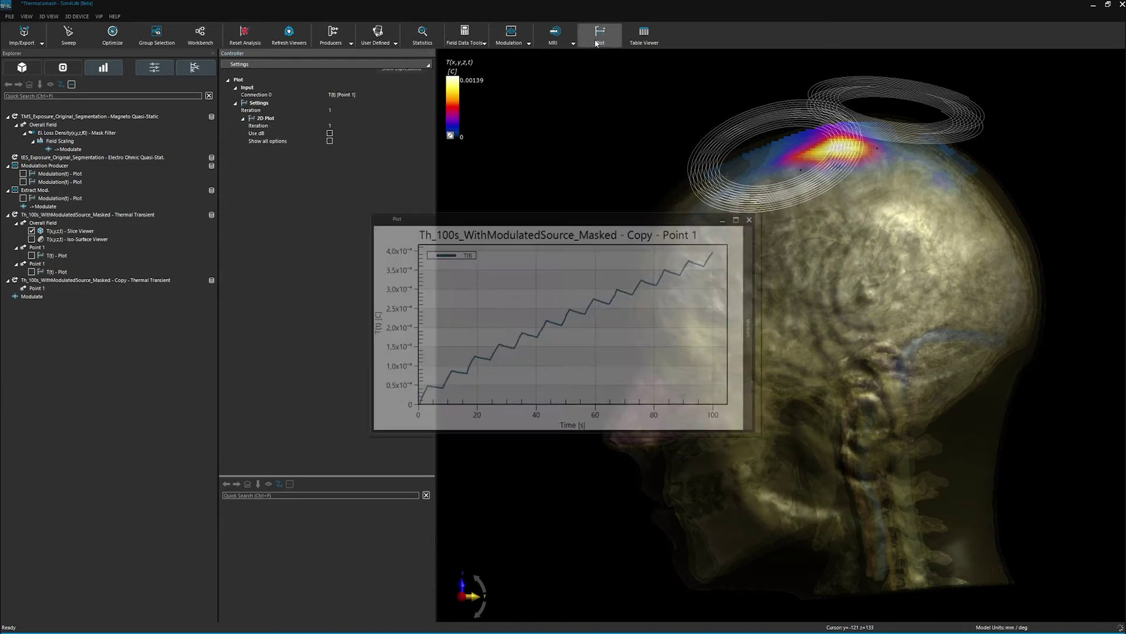
{"action": "left_click_drag", "start_coordinate": [573, 220], "coordinate": [748, 201]}
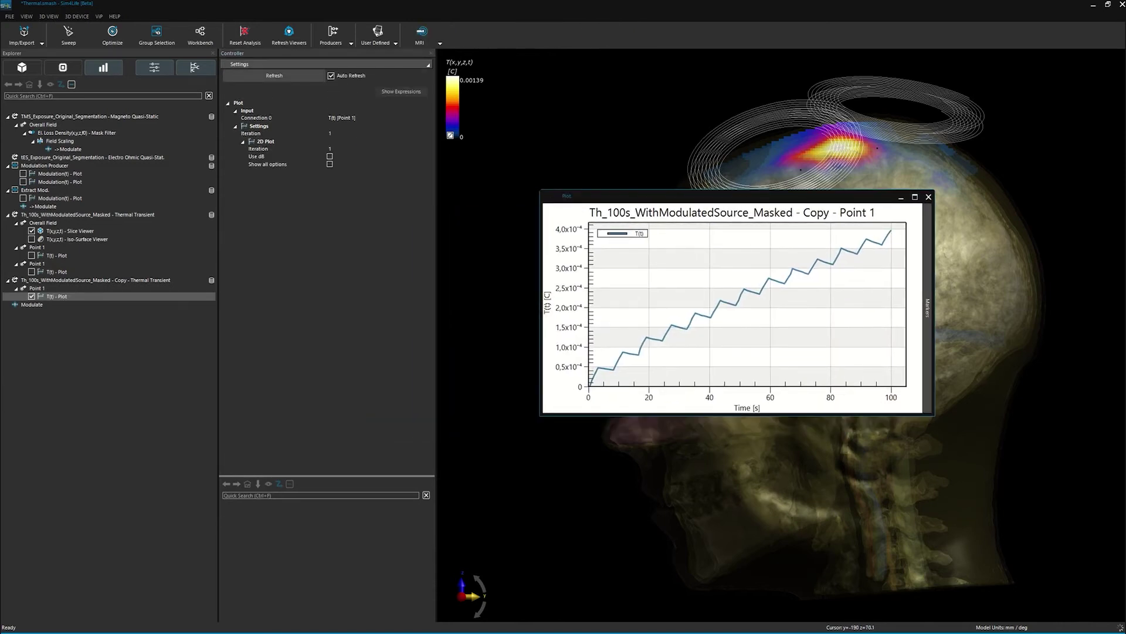
{"action": "left_click", "coordinate": [24, 198]}
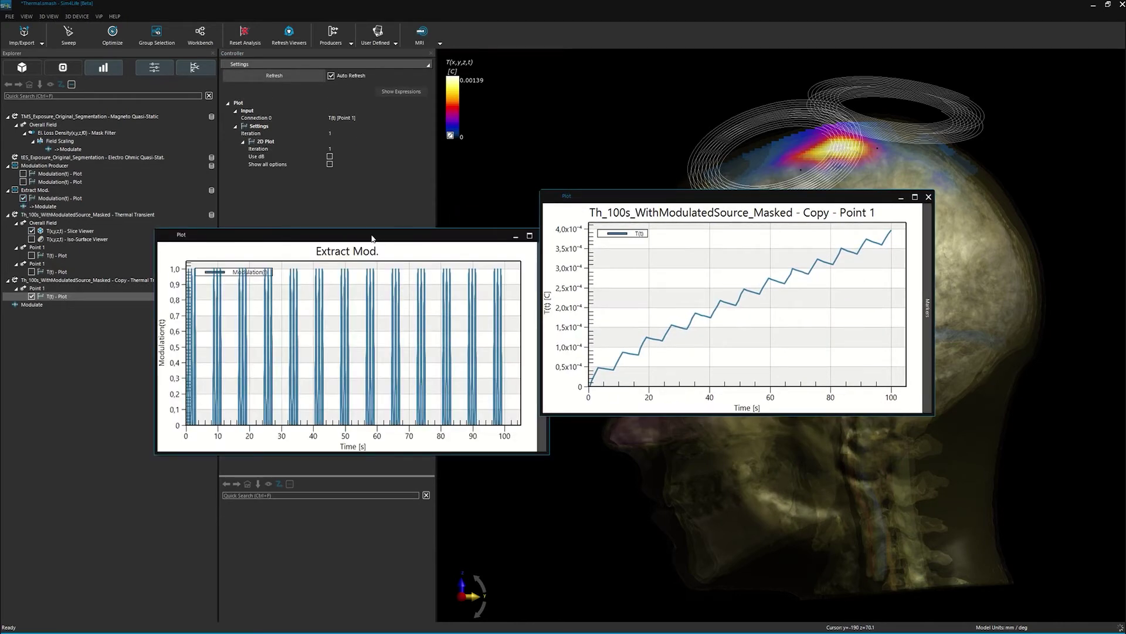
{"action": "left_click_drag", "start_coordinate": [376, 240], "coordinate": [362, 237]}
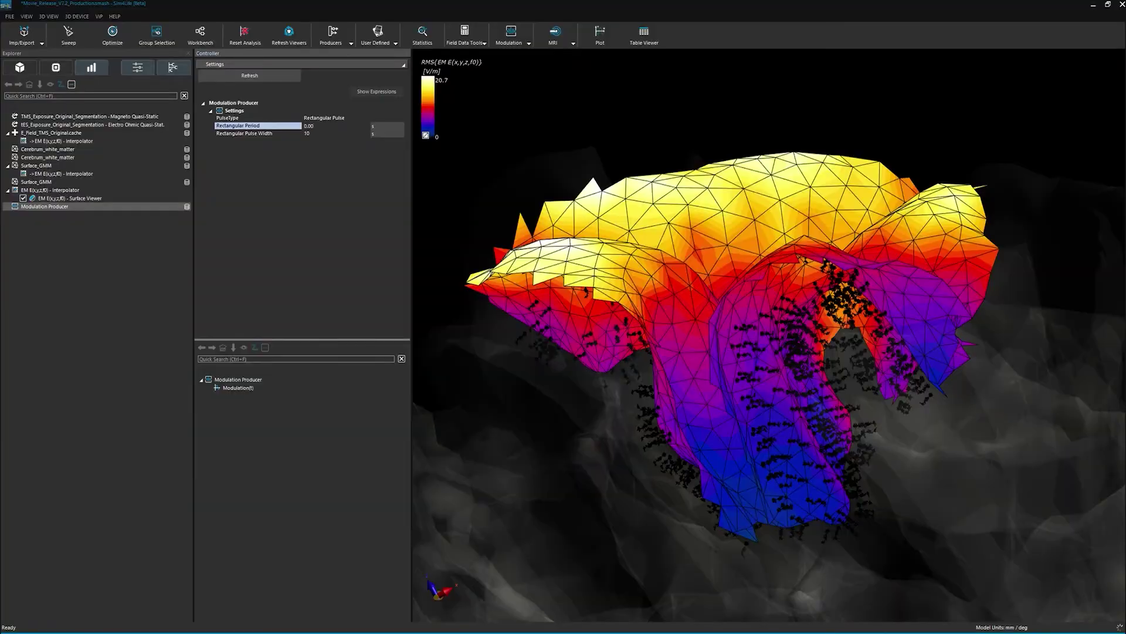
Modulate the E_Field cache with a 0.001 s period, 0.0002 s width rectangular pulse.
{"action": "left_click", "coordinate": [314, 136]}
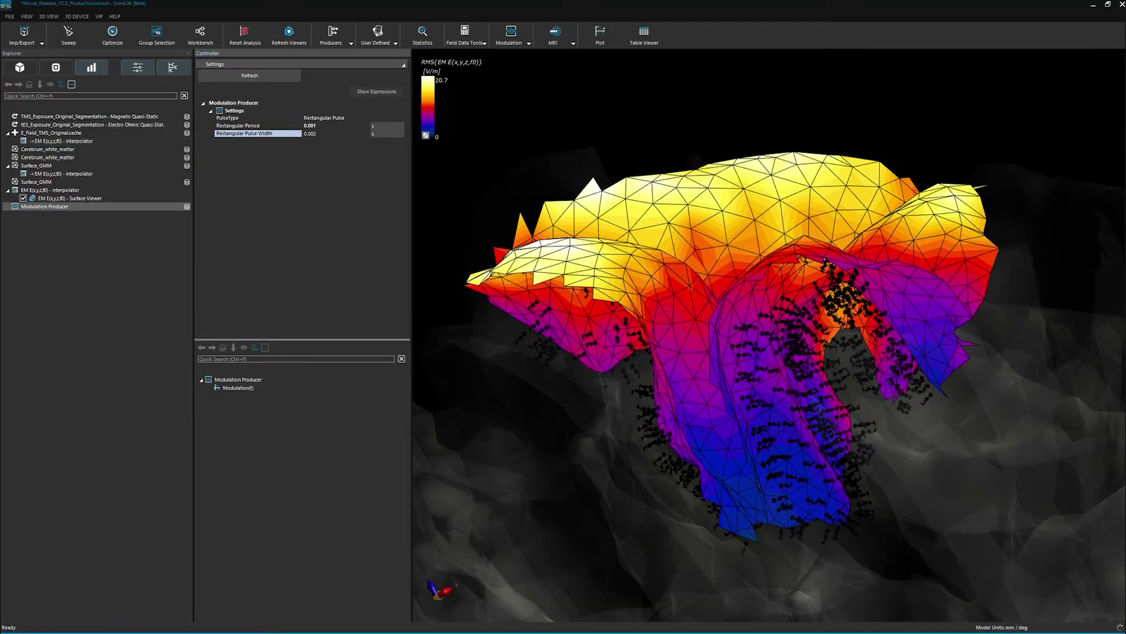
{"action": "left_click", "coordinate": [44, 212]}
{"action": "left_click", "coordinate": [42, 136], "text": "ctrl"}
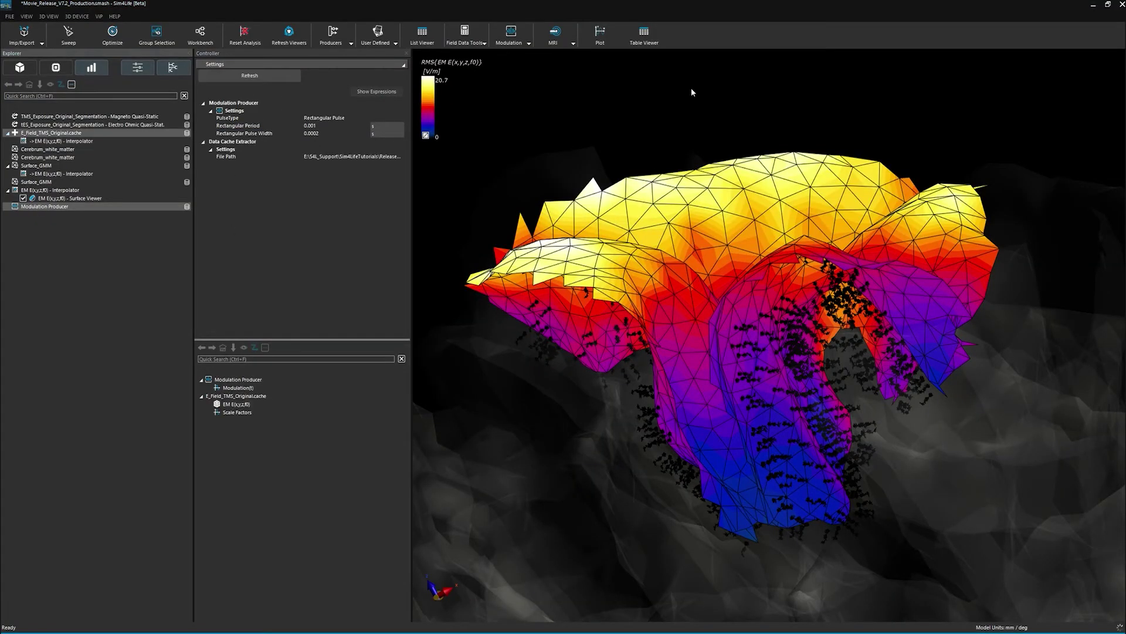
{"action": "left_click", "coordinate": [511, 35]}
{"action": "left_click", "coordinate": [509, 60]}
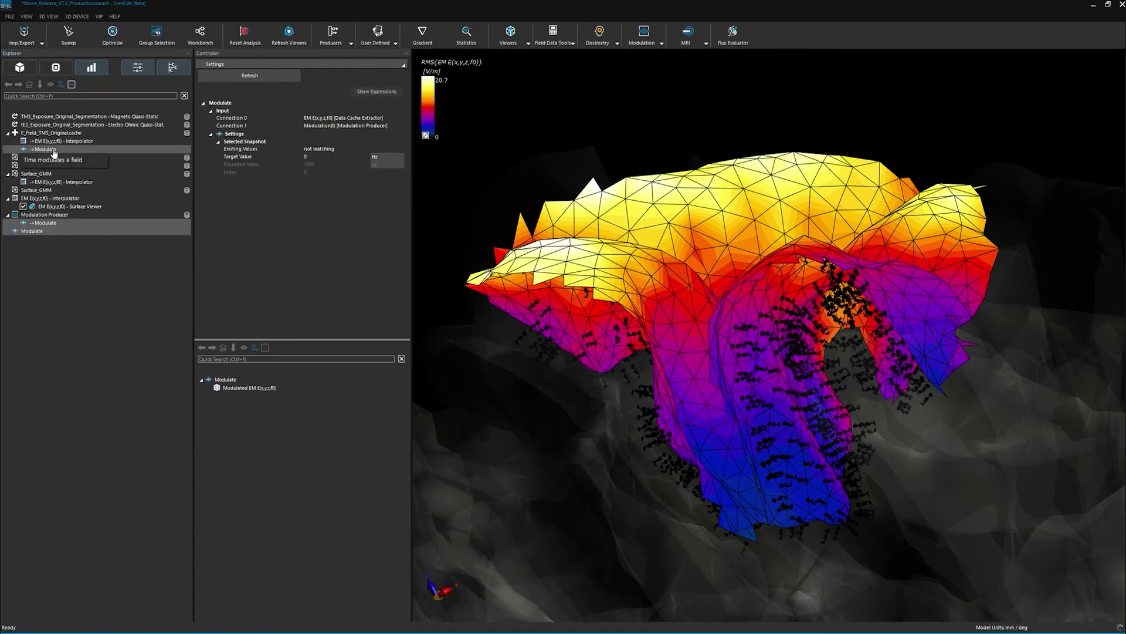
{"action": "left_click", "coordinate": [35, 231]}
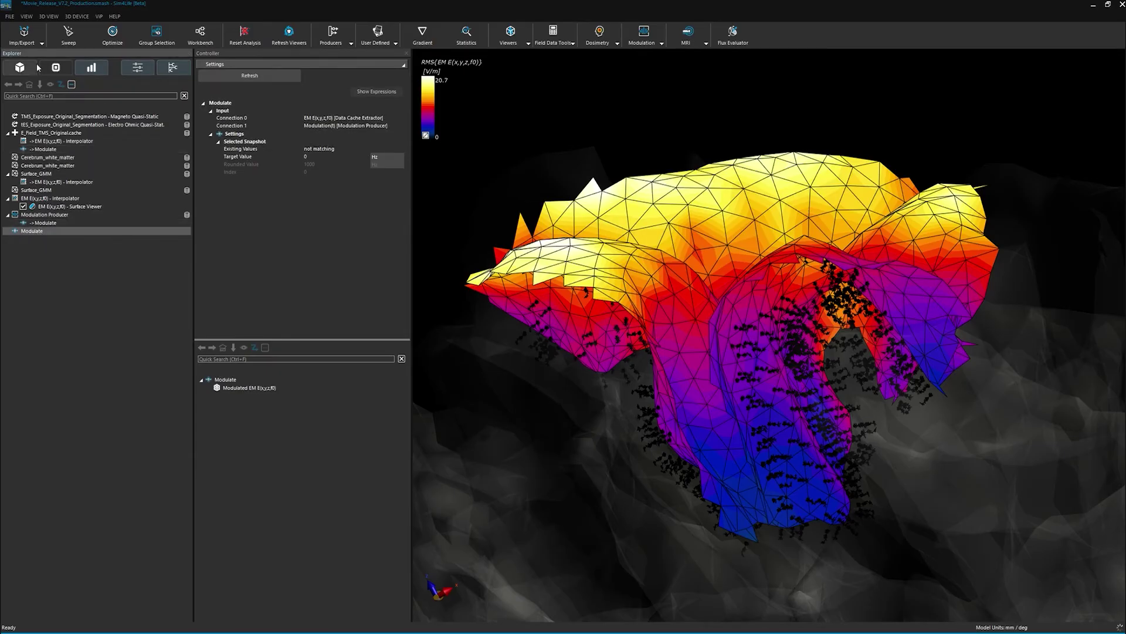
Set the neuron source to Modulated Analysis / Cache using the modulated E-field output.
{"action": "left_click", "coordinate": [56, 67]}
{"action": "left_click", "coordinate": [406, 85]}
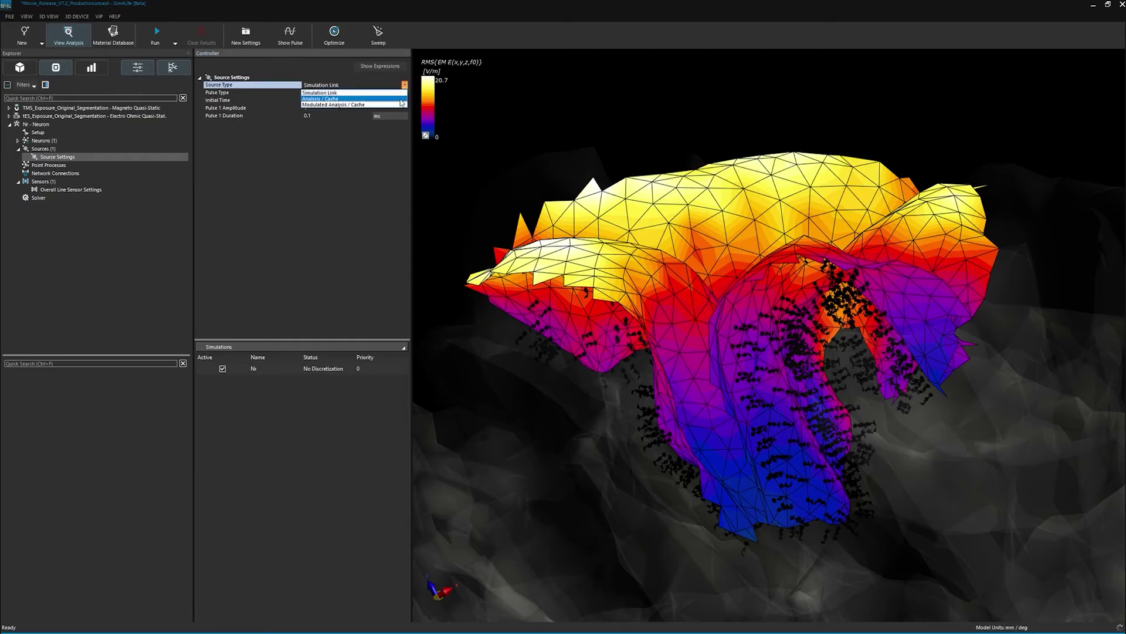
{"action": "left_click", "coordinate": [370, 99]}
{"action": "left_click", "coordinate": [405, 108]}
{"action": "double_click", "coordinate": [527, 244]}
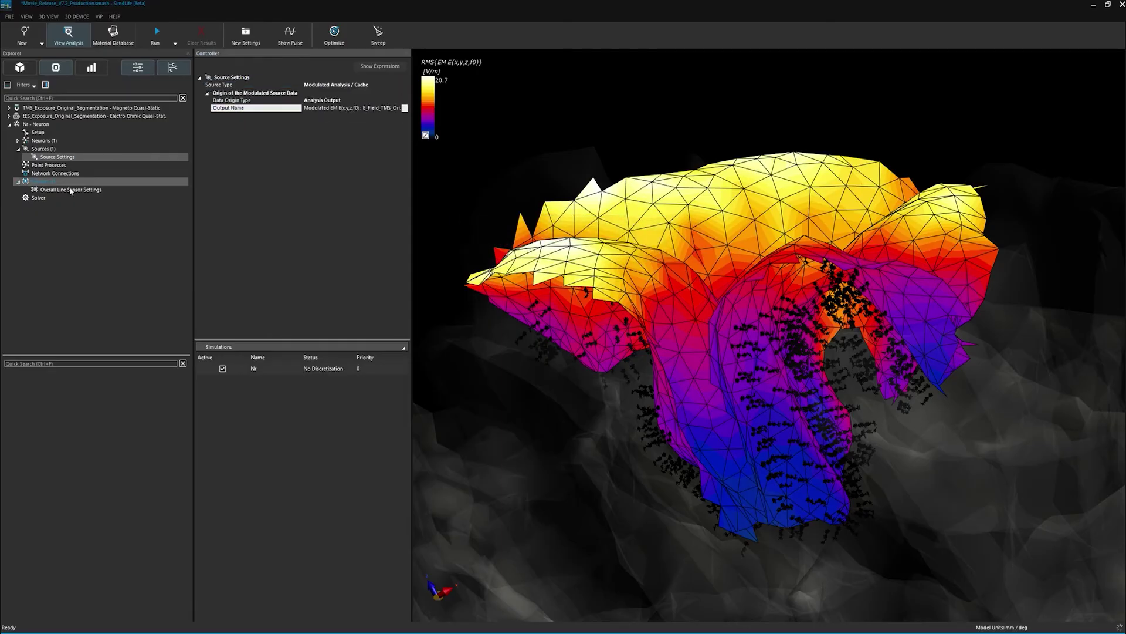
{"action": "left_click", "coordinate": [39, 197]}
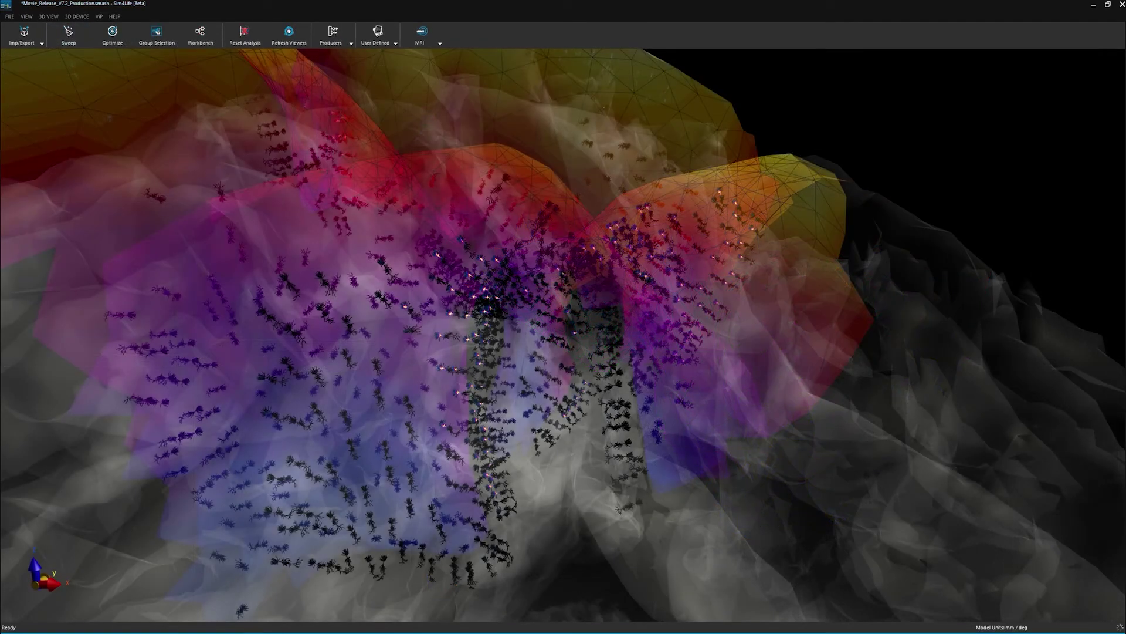